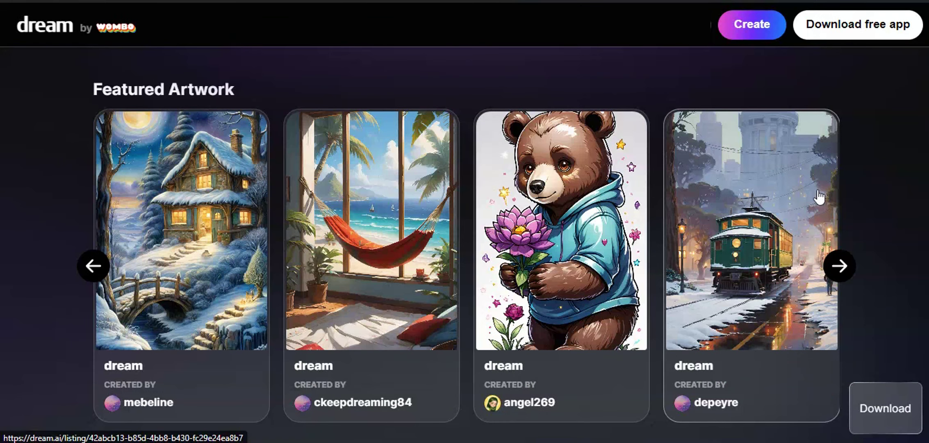
Step: Open the Create generator page and browse through the Art Style list
{"action": "scroll", "coordinate": [747, 292], "scroll_direction": "down", "scroll_amount": 8}
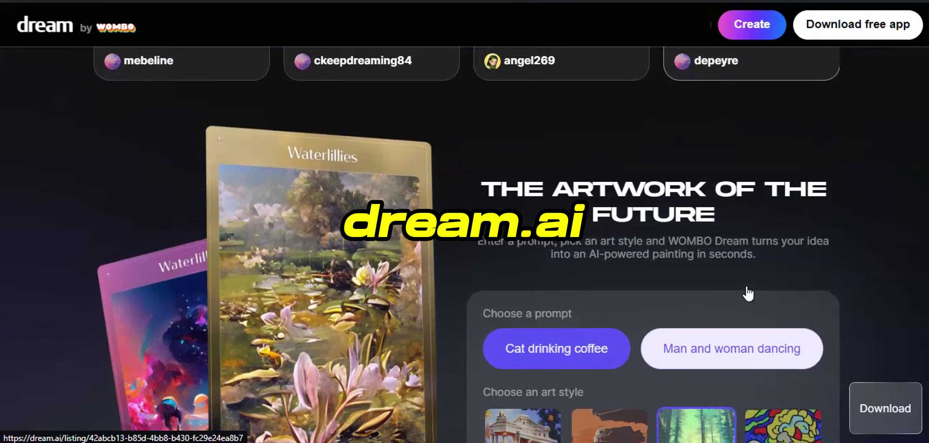
{"action": "scroll", "coordinate": [747, 292], "scroll_direction": "down", "scroll_amount": 8}
{"action": "left_click", "coordinate": [747, 193]}
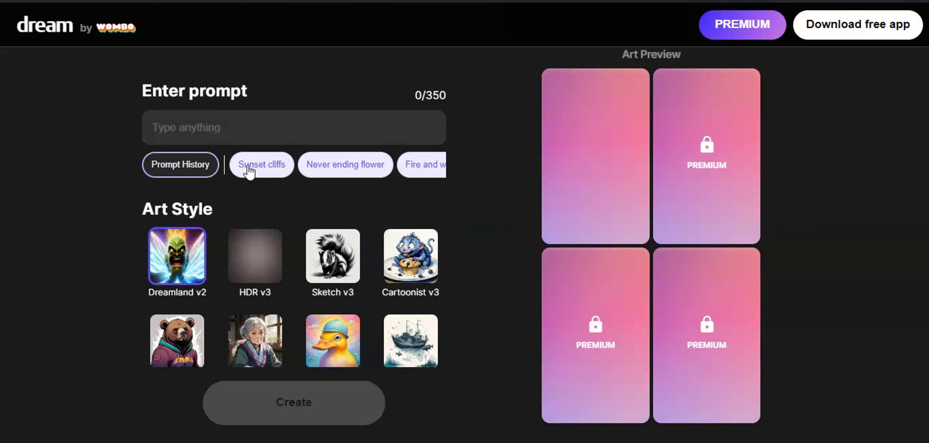
{"action": "left_click", "coordinate": [254, 143]}
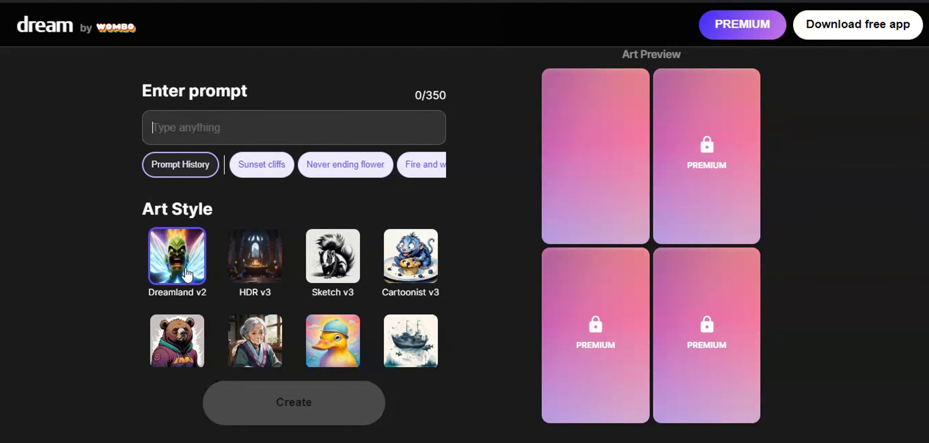
{"action": "scroll", "coordinate": [195, 274], "scroll_direction": "down", "scroll_amount": 20}
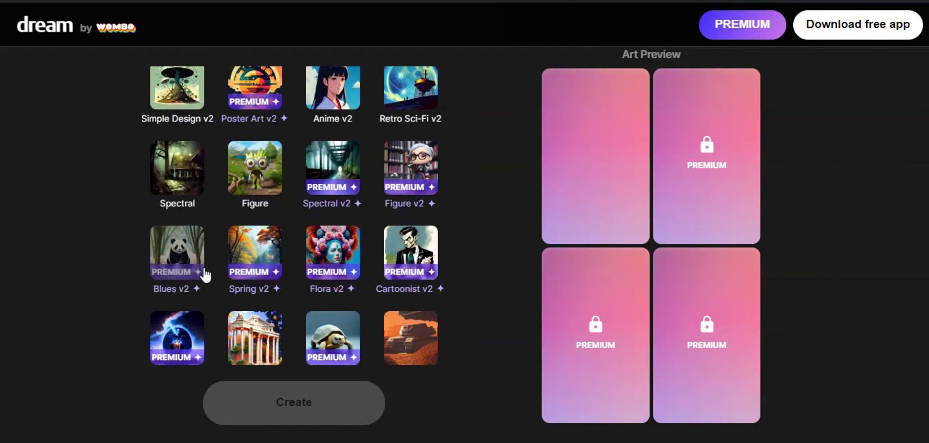
{"action": "scroll", "coordinate": [207, 275], "scroll_direction": "down", "scroll_amount": 20}
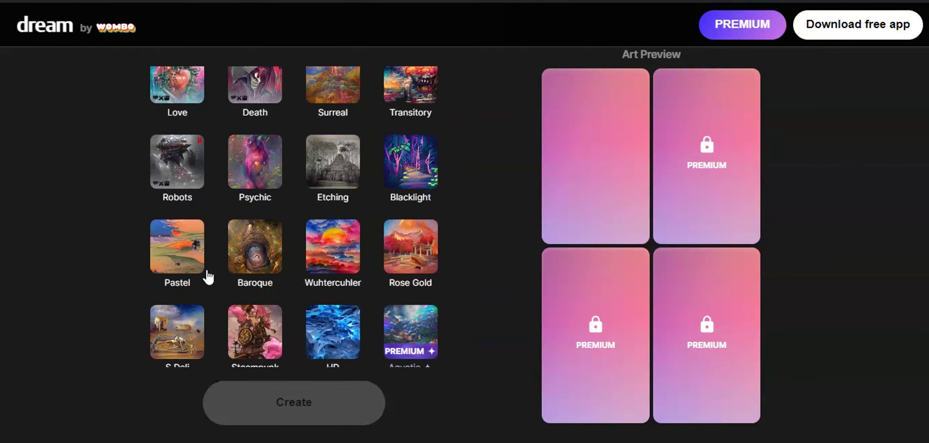
{"action": "scroll", "coordinate": [207, 270], "scroll_direction": "down", "scroll_amount": 1}
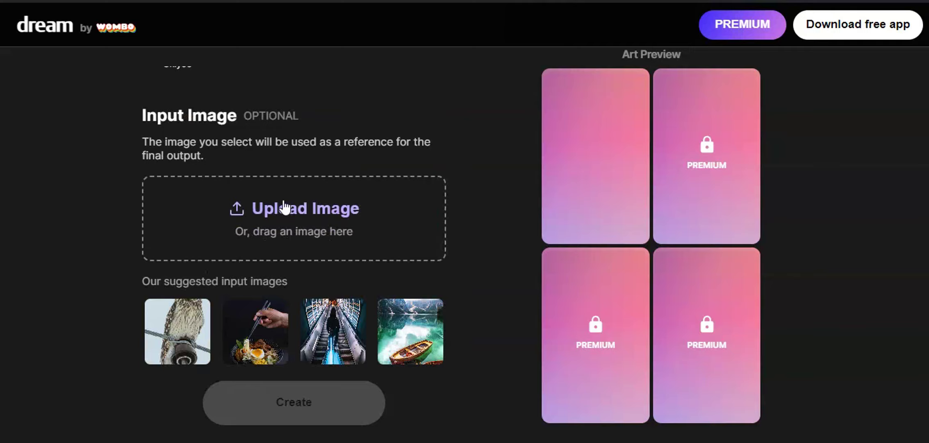
{"action": "scroll", "coordinate": [235, 352], "scroll_direction": "up", "scroll_amount": 15}
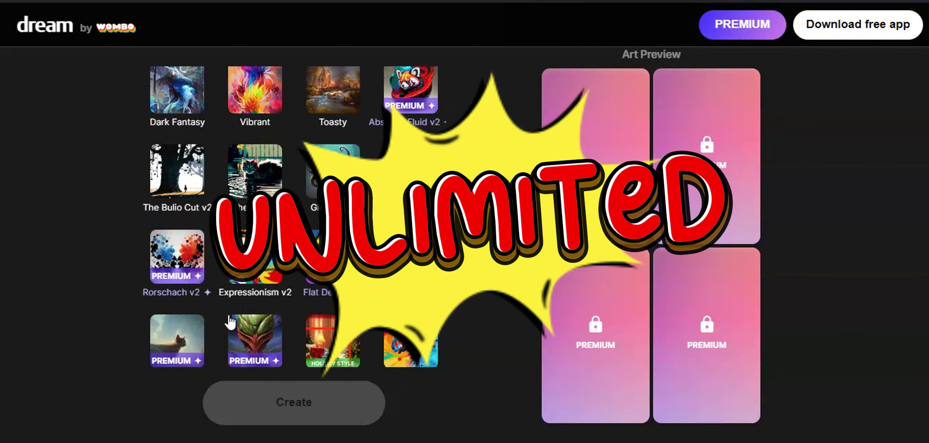
{"action": "scroll", "coordinate": [231, 322], "scroll_direction": "up", "scroll_amount": 5}
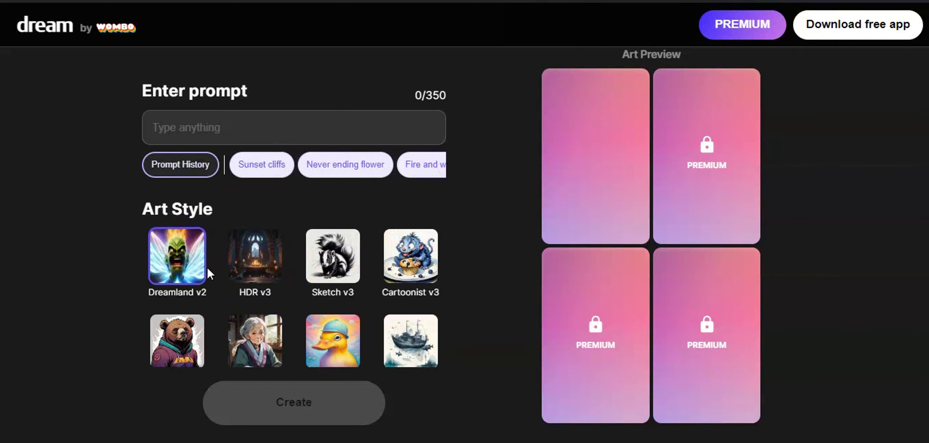
Step: Select the Comic v3 art style and generate a test image from 'zombies on beach'
{"action": "scroll", "coordinate": [207, 271], "scroll_direction": "down", "scroll_amount": 3}
{"action": "left_click", "coordinate": [182, 241]}
{"action": "scroll", "coordinate": [209, 129], "scroll_direction": "up", "scroll_amount": 3}
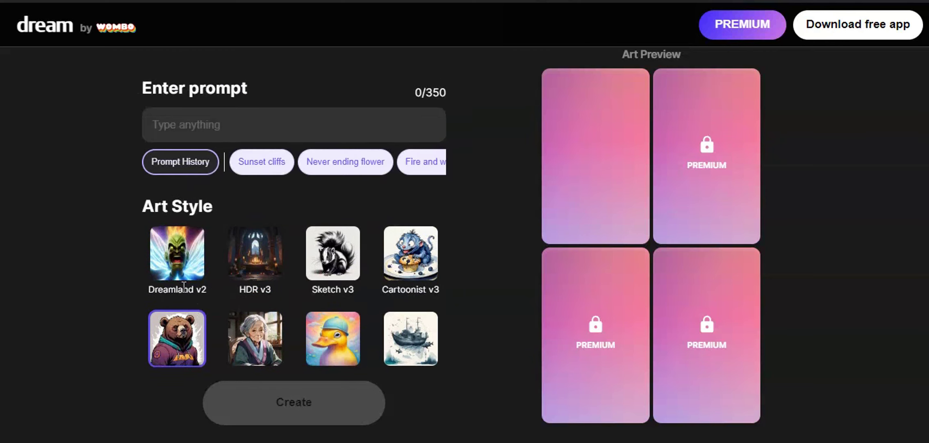
{"action": "scroll", "coordinate": [210, 129], "scroll_direction": "down", "scroll_amount": 1}
{"action": "scroll", "coordinate": [206, 129], "scroll_direction": "up", "scroll_amount": 1}
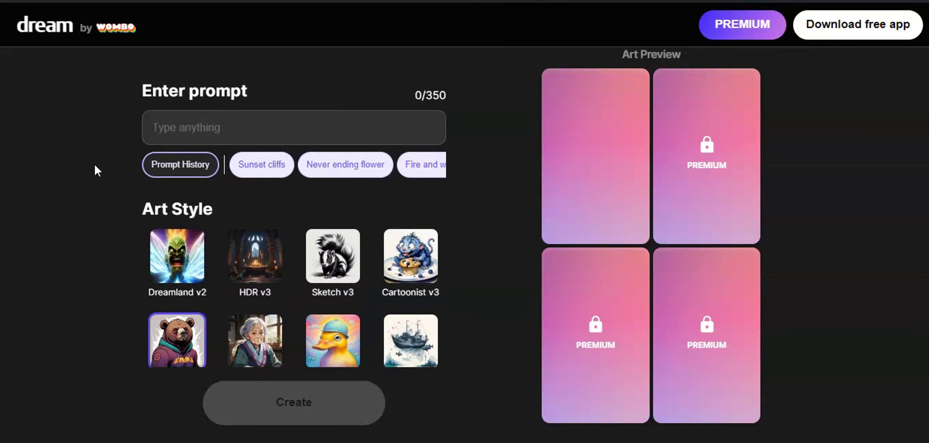
{"action": "type", "text": "zombies on beach"}
{"action": "left_click", "coordinate": [290, 397]}
Step: Prompt for a short-haired woman in a yellow crop-top and black shorts, and generate it
{"action": "type", "text": "wo"}
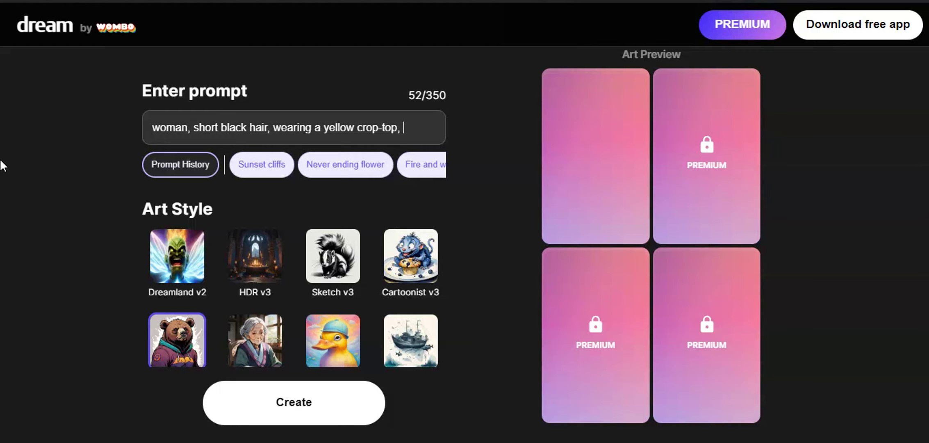
{"action": "type", "text": "shorts"}
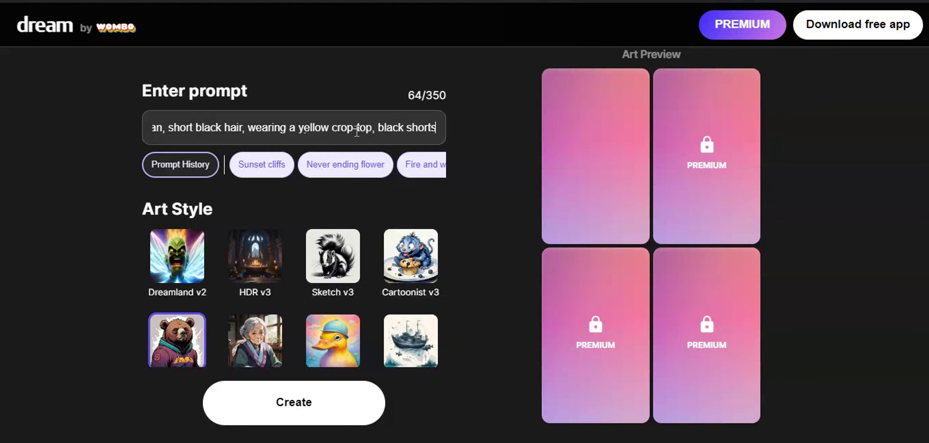
{"action": "left_click_drag", "start_coordinate": [436, 128], "coordinate": [106, 131]}
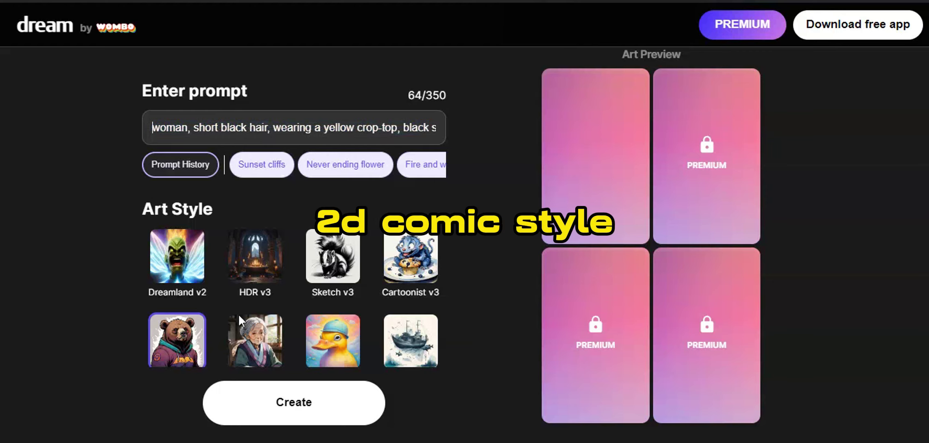
{"action": "left_click", "coordinate": [255, 397]}
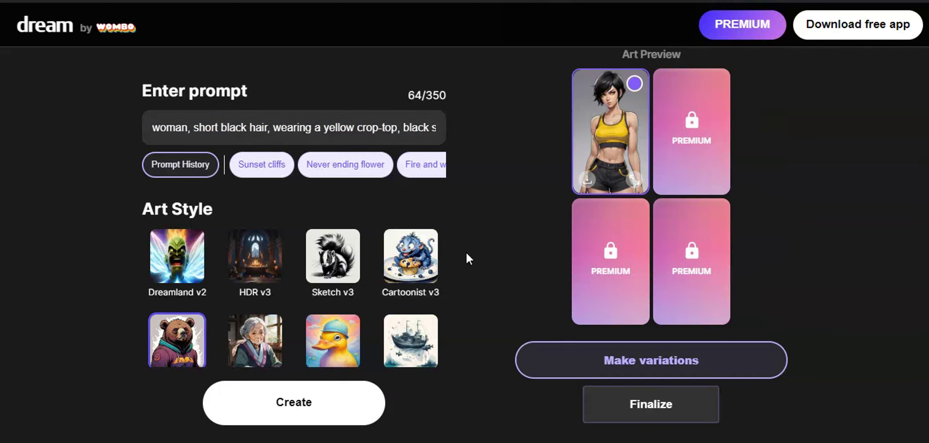
Step: Enlarge the result, generate another version of the character, and view it enlarged
{"action": "left_click", "coordinate": [639, 180]}
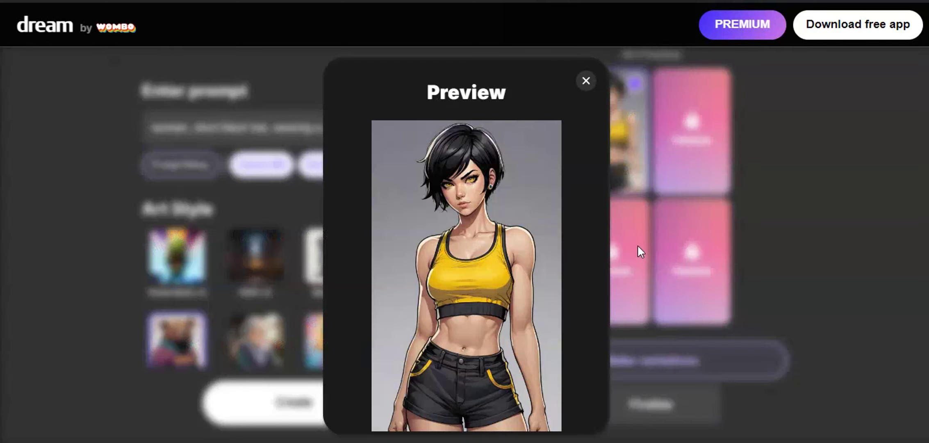
{"action": "left_click", "coordinate": [637, 244]}
{"action": "left_click", "coordinate": [338, 403]}
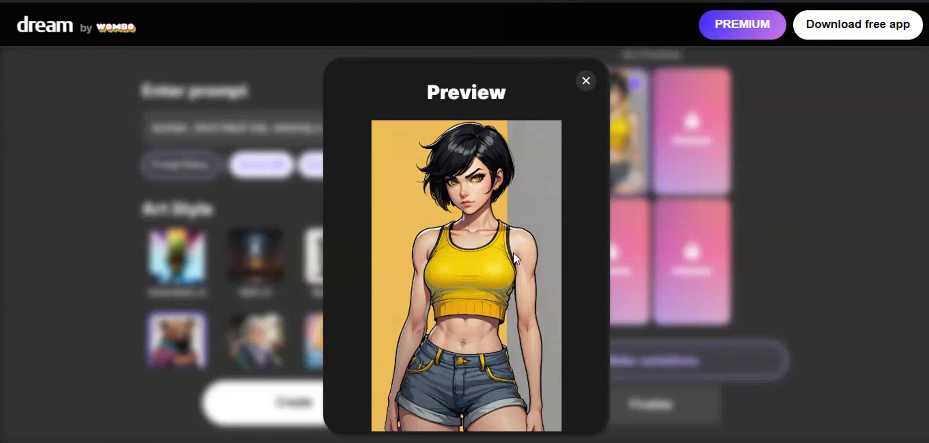
Step: Append 'inside a hotel room, sitting on bed' to the prompt and generate the image
{"action": "key", "text": "Escape"}
{"action": "left_click", "coordinate": [439, 129]}
{"action": "type", "text": "inside a "}
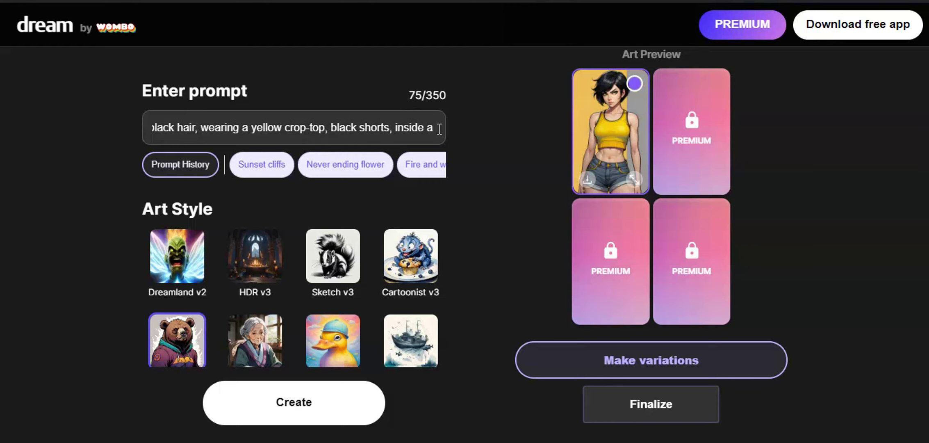
{"action": "type", "text": "hotel room"}
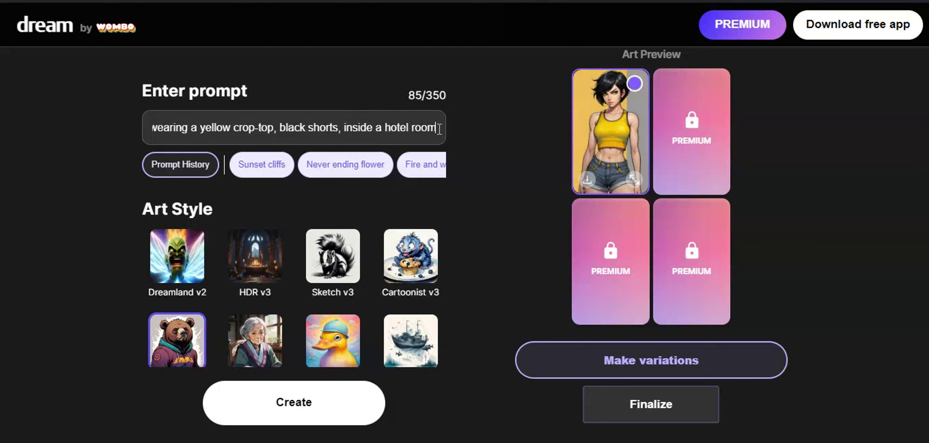
{"action": "type", "text": ", sitting on bet"}
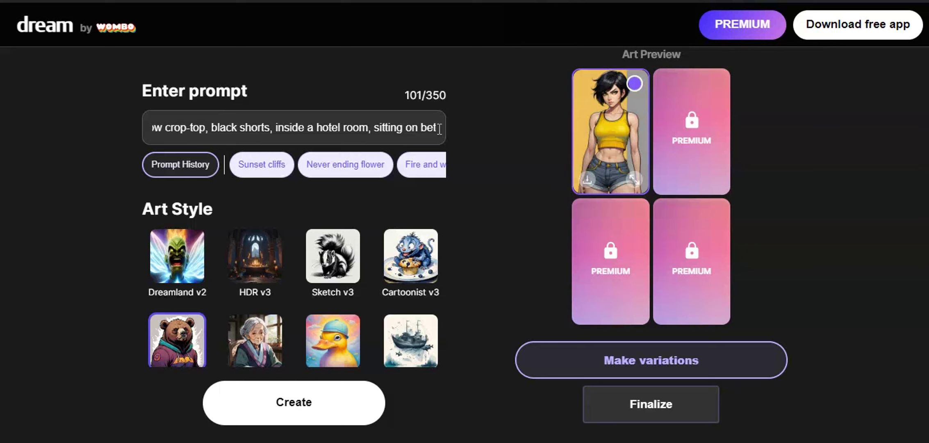
{"action": "key", "text": "BackSpace"}
{"action": "type", "text": "d"}
{"action": "left_click", "coordinate": [339, 397]}
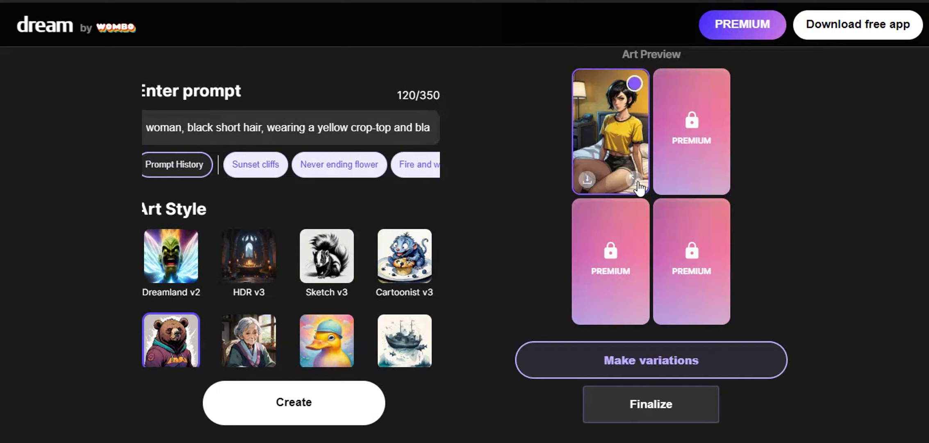
Step: View the new hotel-bed image enlarged
{"action": "left_click", "coordinate": [638, 183]}
{"action": "scroll", "coordinate": [594, 265], "scroll_direction": "down", "scroll_amount": 1}
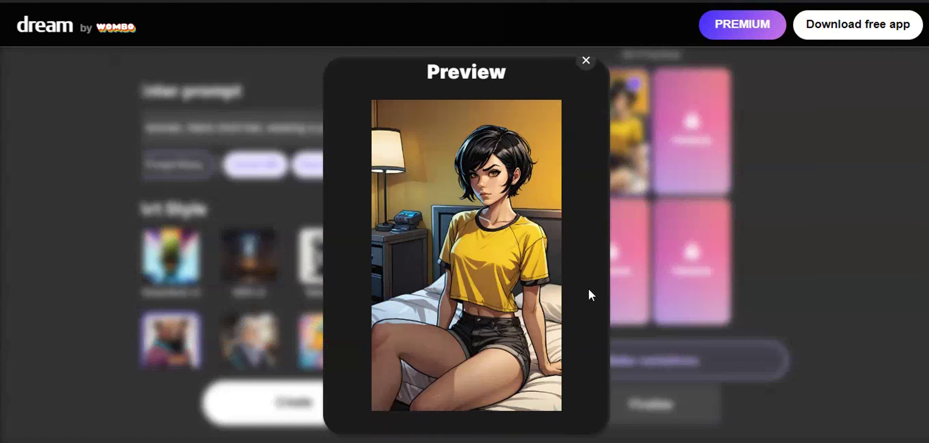
{"action": "scroll", "coordinate": [589, 287], "scroll_direction": "up", "scroll_amount": 1}
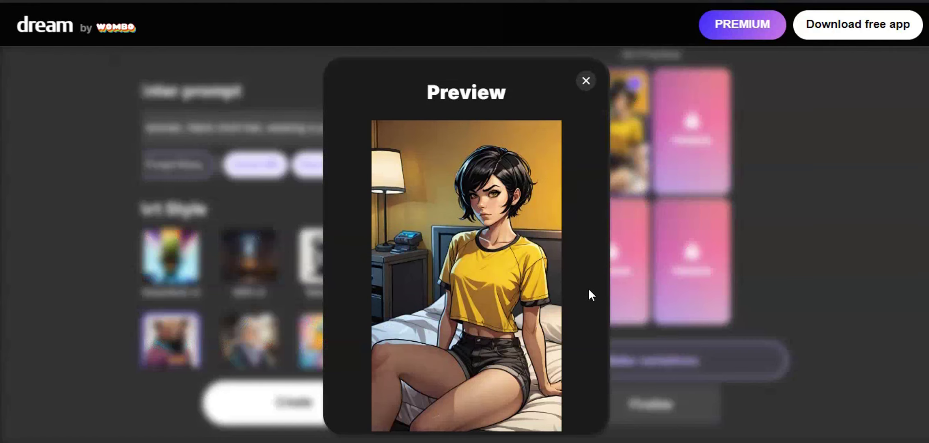
{"action": "scroll", "coordinate": [588, 287], "scroll_direction": "down", "scroll_amount": 1}
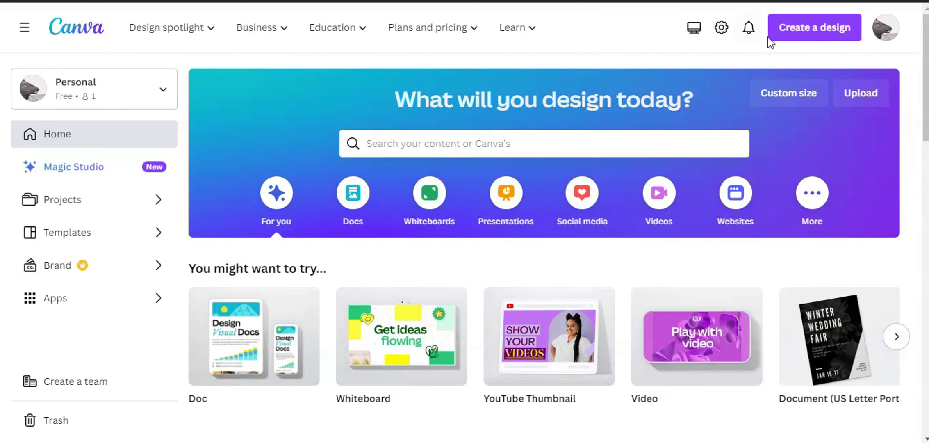
Step: Start a new Canva design containing the generated hotel-bed image
{"action": "left_click", "coordinate": [779, 34]}
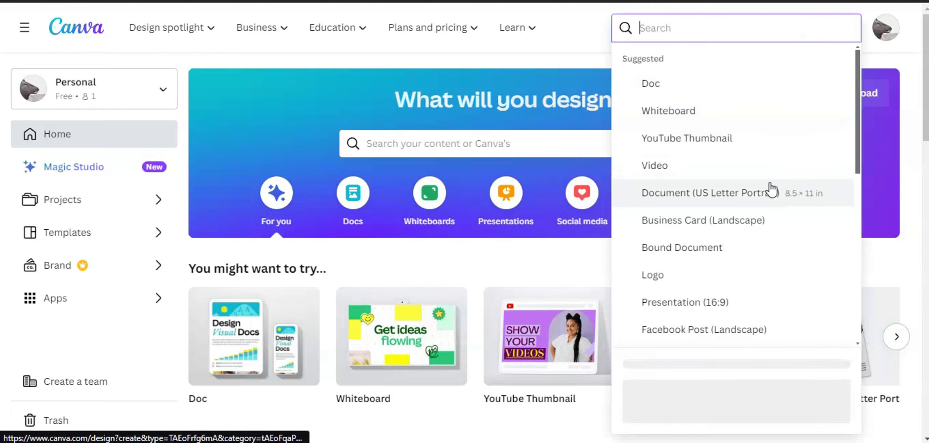
{"action": "left_click", "coordinate": [781, 205]}
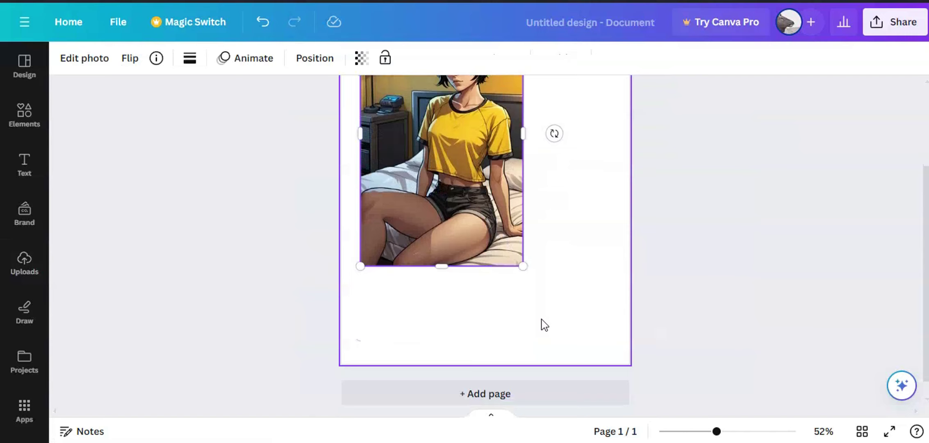
{"action": "left_click_drag", "start_coordinate": [526, 313], "coordinate": [502, 279]}
{"action": "scroll", "coordinate": [503, 279], "scroll_direction": "up", "scroll_amount": 1}
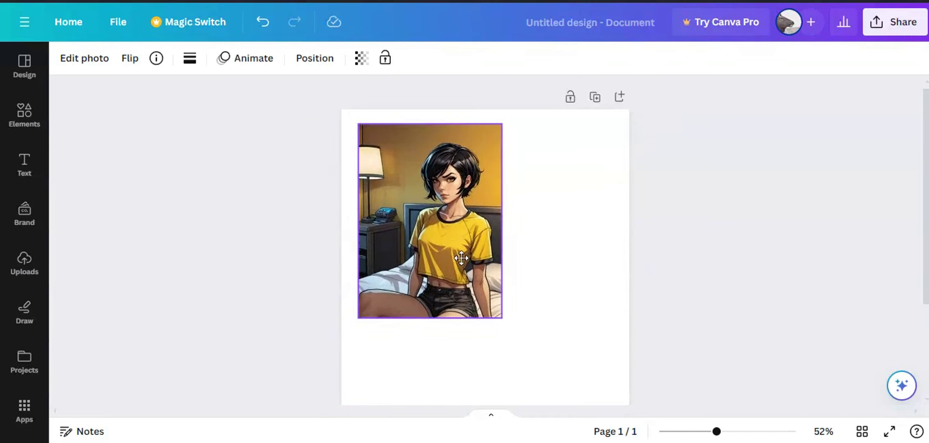
{"action": "scroll", "coordinate": [543, 354], "scroll_direction": "down", "scroll_amount": 3}
Step: Give the woman-in-yellow image a thin solid black border
{"action": "left_click", "coordinate": [426, 156]}
{"action": "scroll", "coordinate": [415, 253], "scroll_direction": "up", "scroll_amount": 3}
{"action": "left_click", "coordinate": [189, 57]}
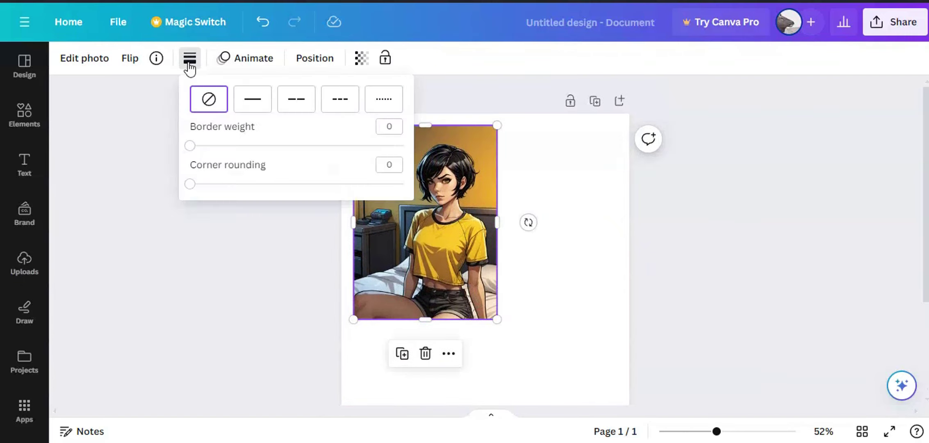
{"action": "left_click", "coordinate": [248, 111]}
{"action": "left_click", "coordinate": [251, 244]}
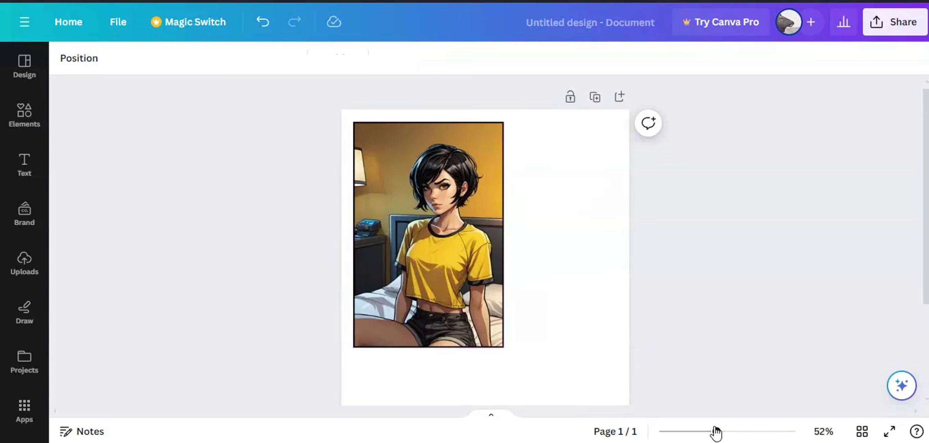
Step: Add a white square from Shapes with a solid border of weight 2
{"action": "left_click", "coordinate": [17, 113]}
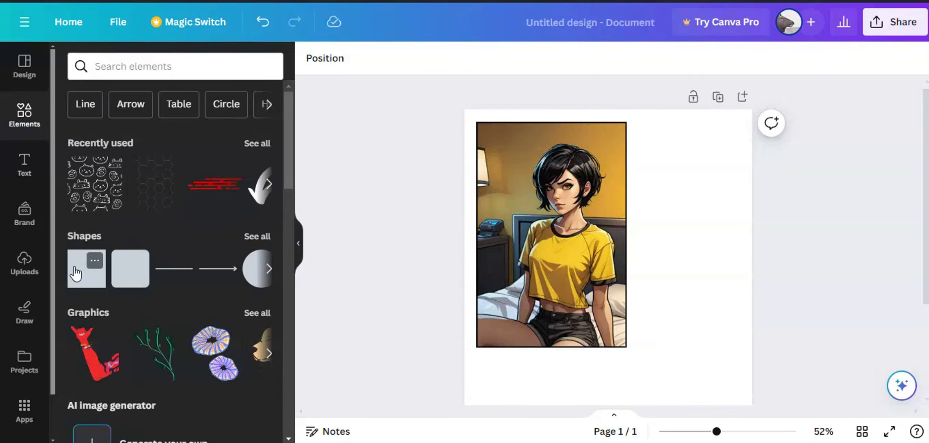
{"action": "left_click", "coordinate": [76, 273]}
{"action": "left_click", "coordinate": [376, 63]}
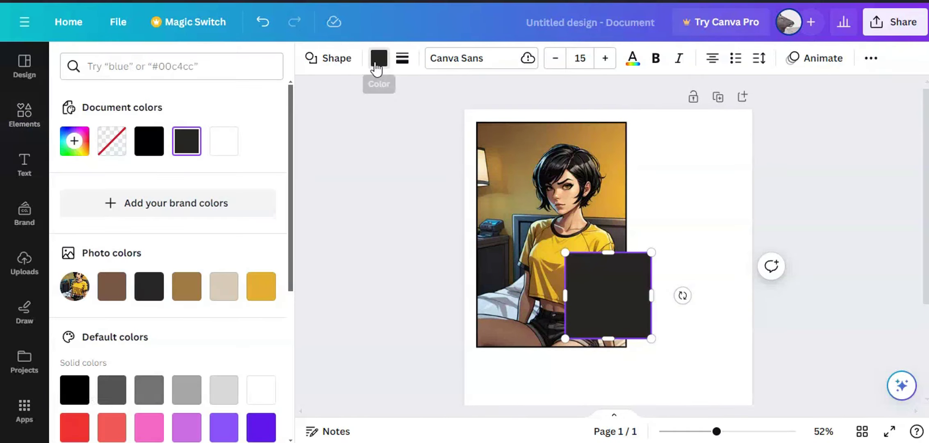
{"action": "left_click", "coordinate": [225, 142]}
{"action": "left_click", "coordinate": [403, 60]}
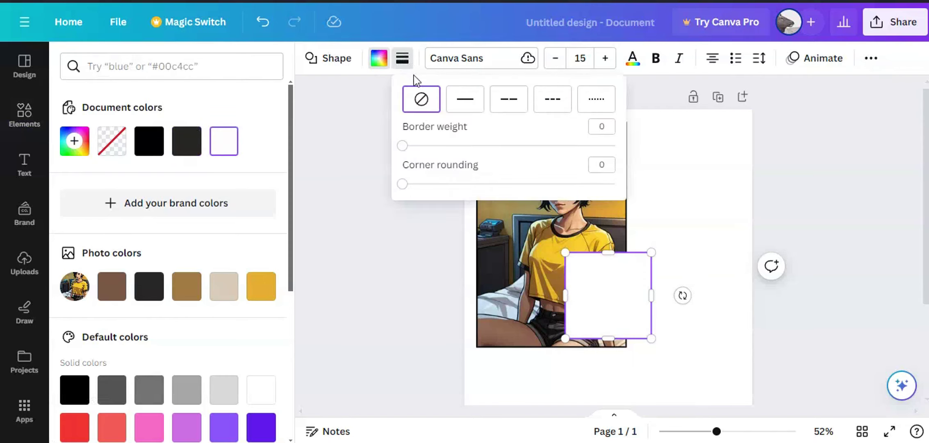
{"action": "left_click_drag", "start_coordinate": [403, 151], "coordinate": [407, 152]}
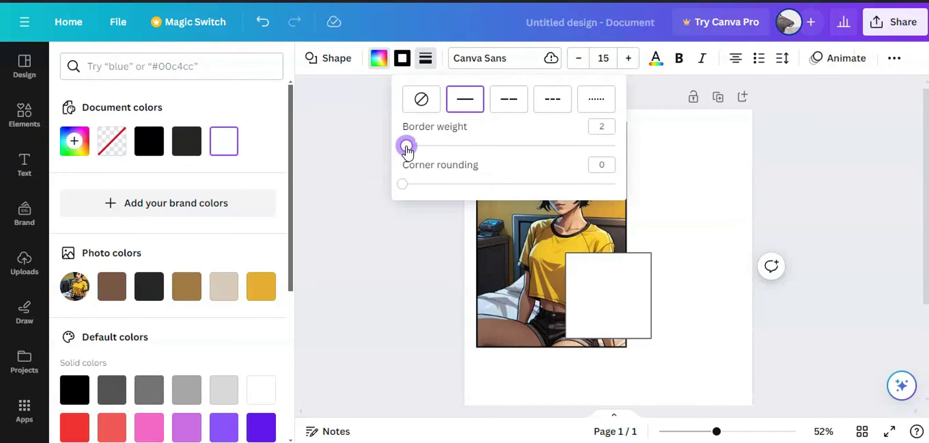
{"action": "left_click", "coordinate": [618, 291]}
Step: Shrink the caption text in the box down to size 8
{"action": "scroll", "coordinate": [618, 290], "scroll_direction": "up", "scroll_amount": 5}
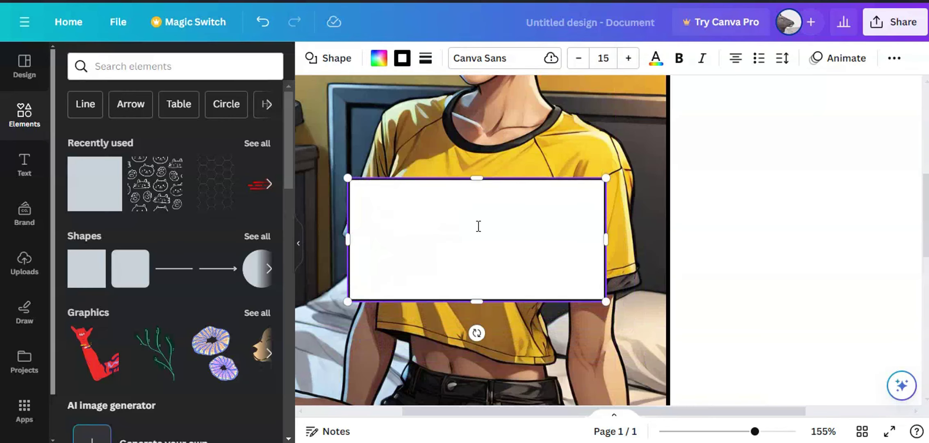
{"action": "left_click", "coordinate": [579, 58]}
{"action": "left_click", "coordinate": [579, 58]}
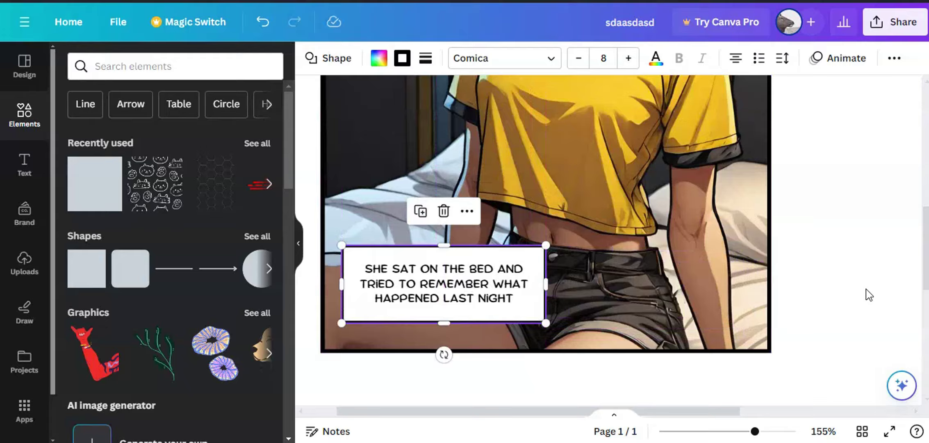
{"action": "left_click", "coordinate": [867, 292]}
{"action": "scroll", "coordinate": [633, 329], "scroll_direction": "up", "scroll_amount": 10}
{"action": "scroll", "coordinate": [633, 330], "scroll_direction": "down", "scroll_amount": 5}
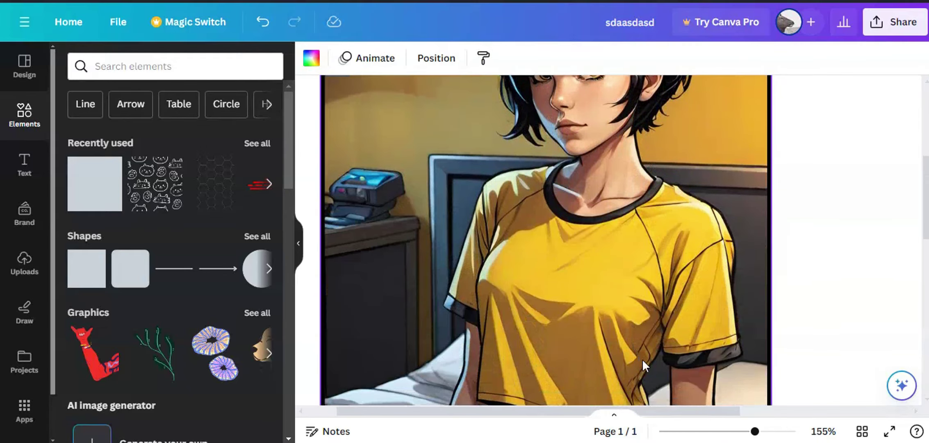
{"action": "scroll", "coordinate": [651, 397], "scroll_direction": "down", "scroll_amount": 8}
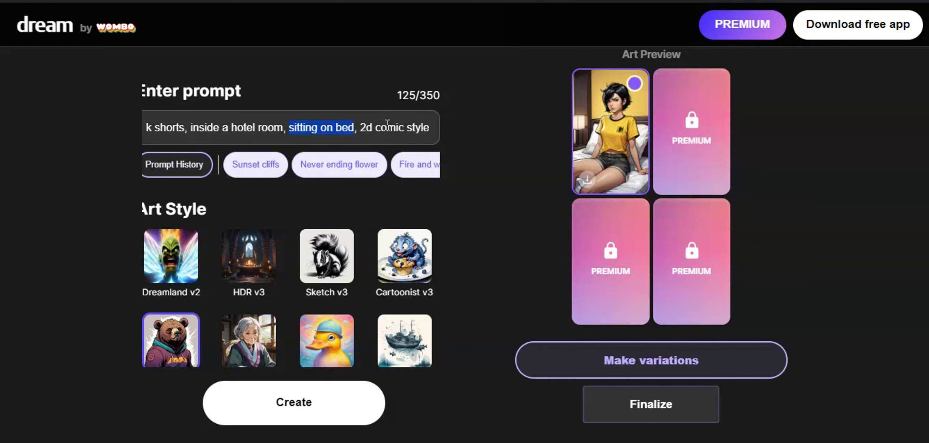
Step: Change 'sitting on bed' to 'stressed', generate, and enlarge the frowning result
{"action": "type", "text": "st"}
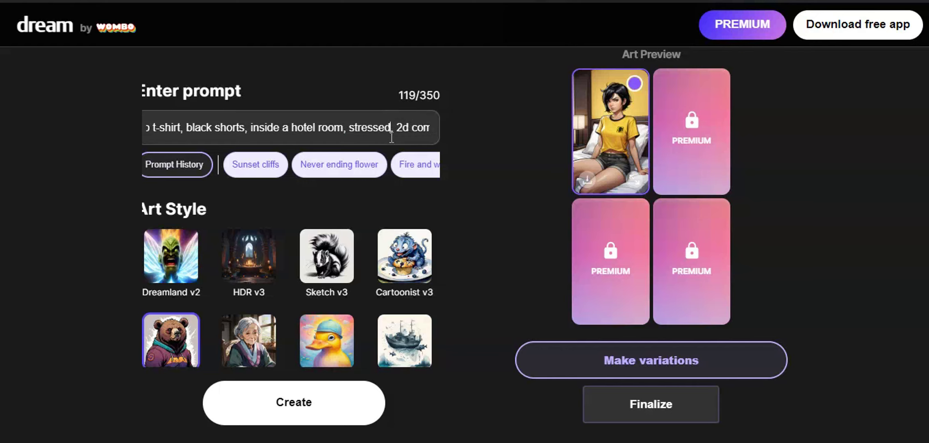
{"action": "left_click", "coordinate": [327, 410]}
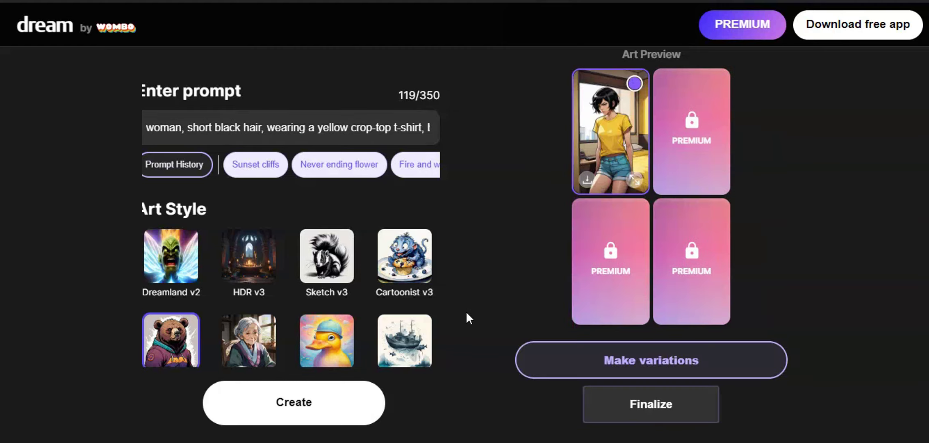
{"action": "left_click", "coordinate": [633, 179]}
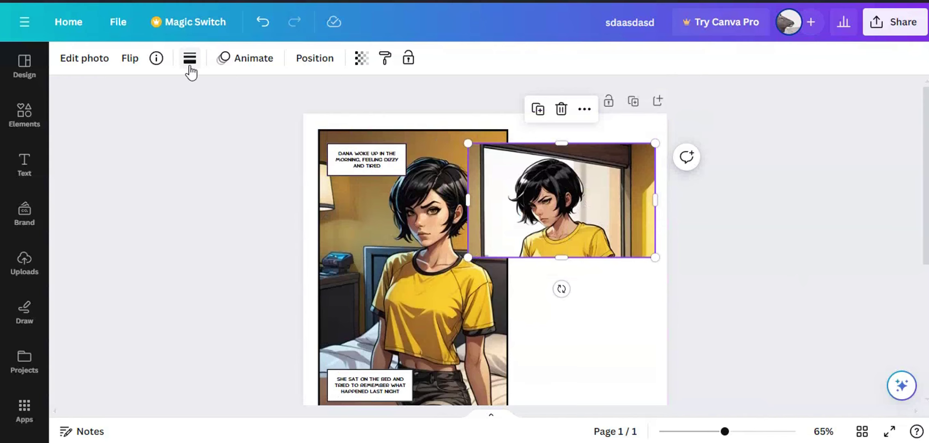
Step: Give the second panel image a solid border
{"action": "left_click", "coordinate": [189, 58]}
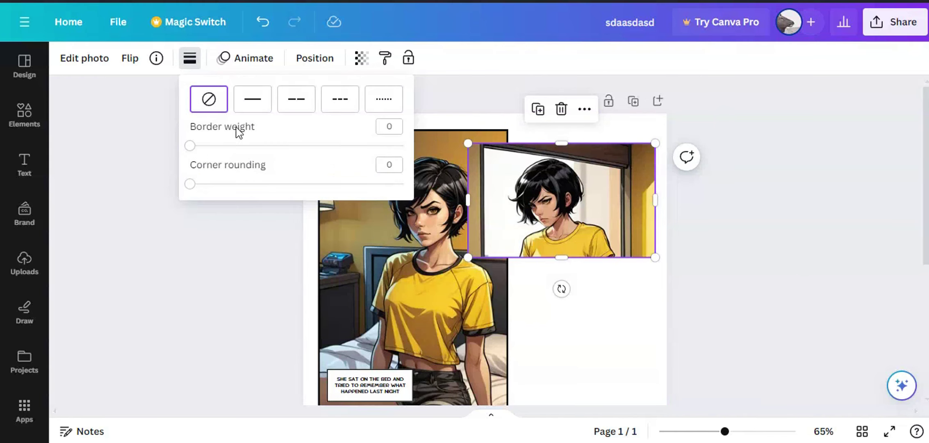
{"action": "left_click", "coordinate": [253, 100]}
{"action": "left_click", "coordinate": [740, 326]}
{"action": "left_click", "coordinate": [736, 325]}
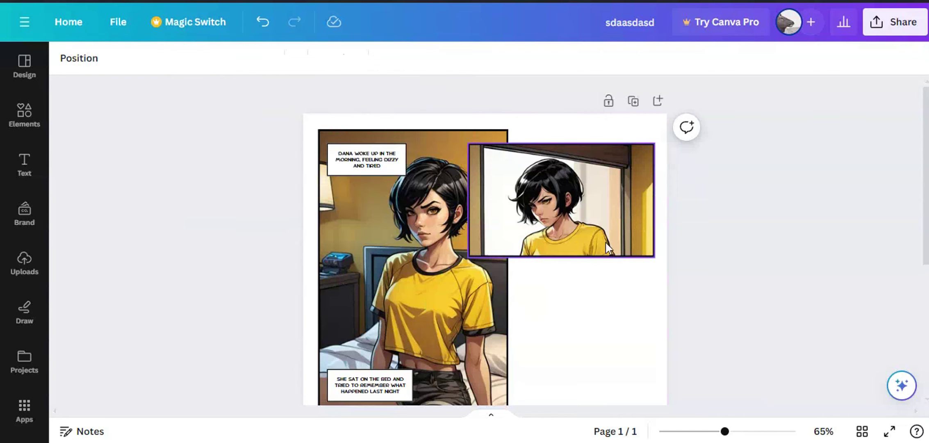
Step: Paste the caption box onto panel 2 reading 'Guess I took more than two shots of vodka last night'
{"action": "left_click_drag", "start_coordinate": [725, 431], "coordinate": [742, 432]}
{"action": "type", "text": "DANA WOKE UP IN THE MORNING, FEELING DIZZY AND TIRED"}
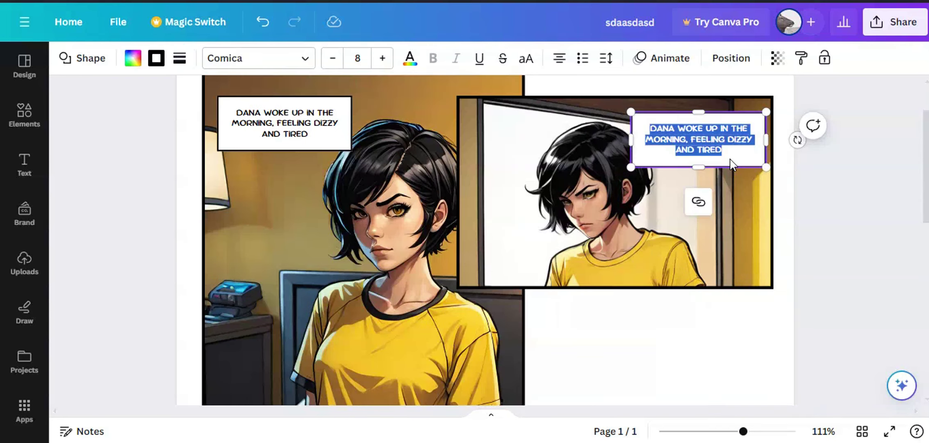
{"action": "type", "text": "GUESS"}
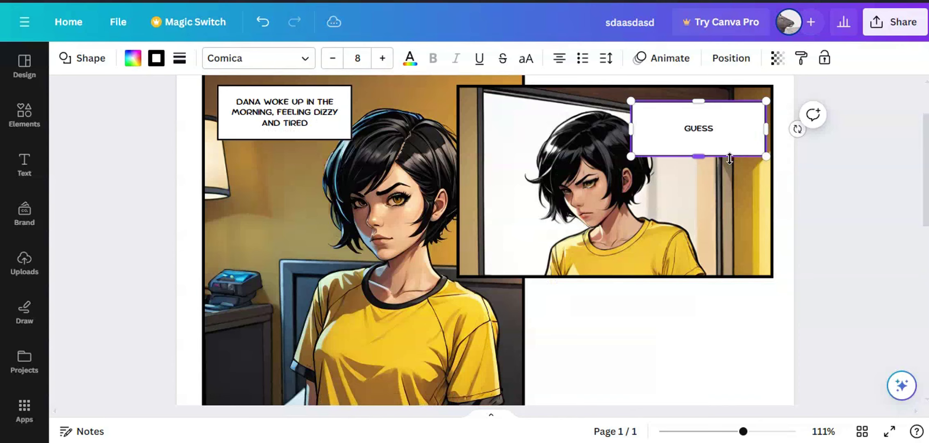
{"action": "type", "text": " I TOOK MOR"}
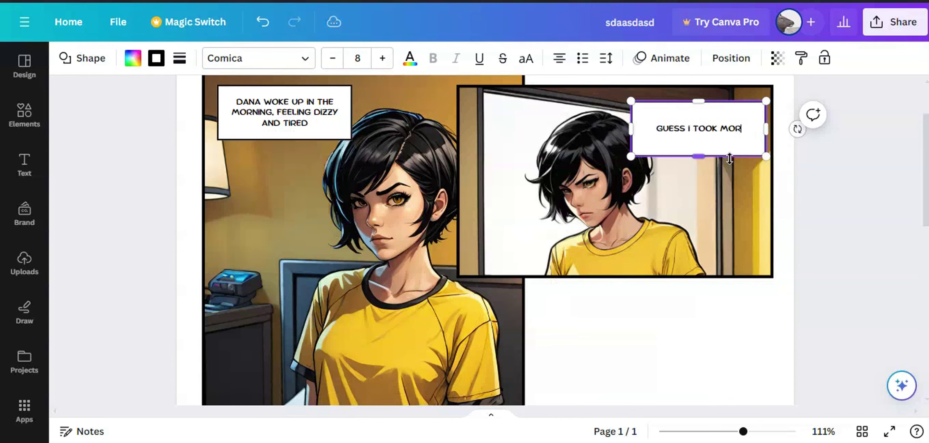
{"action": "type", "text": "E THAN TWO SHOTS OF"}
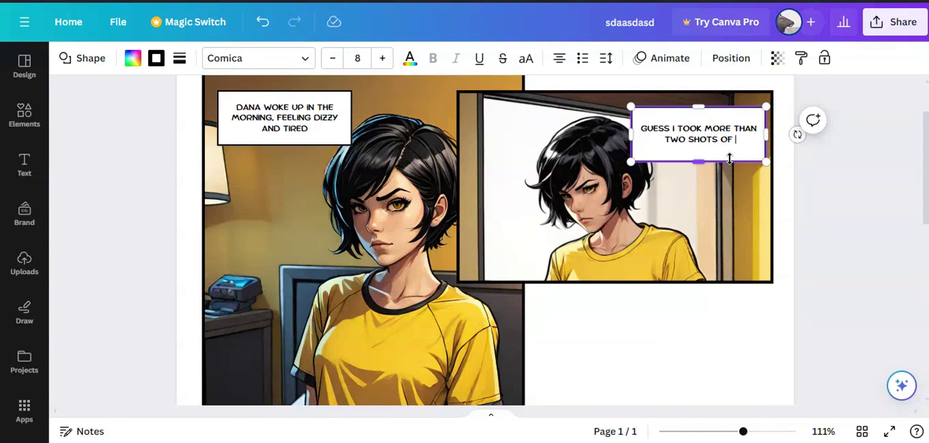
{"action": "type", "text": " VODKA"}
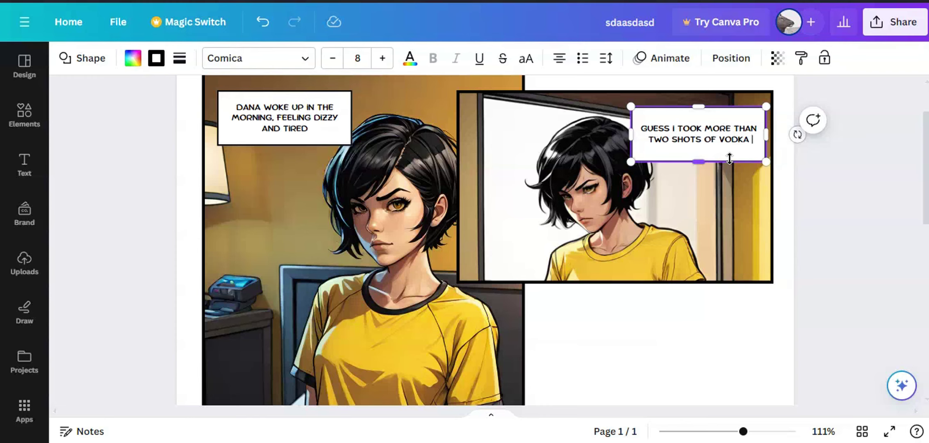
{"action": "type", "text": " LAST NIGHT"}
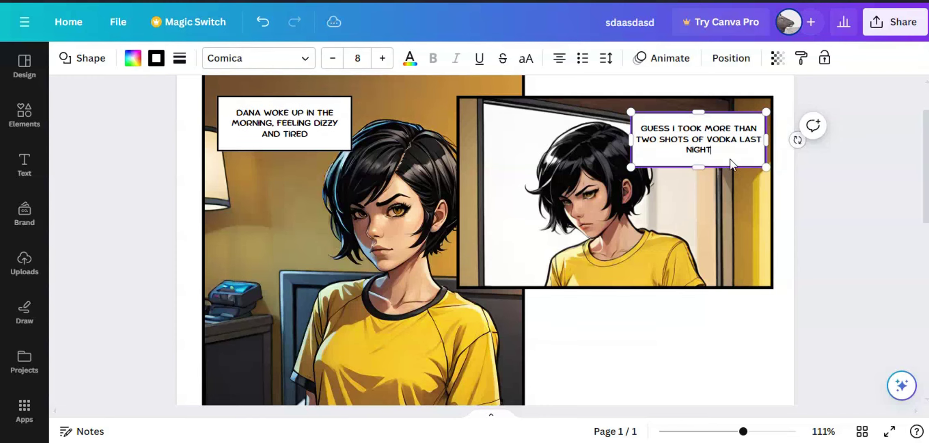
{"action": "left_click", "coordinate": [647, 320]}
{"action": "scroll", "coordinate": [647, 320], "scroll_direction": "down", "scroll_amount": 3}
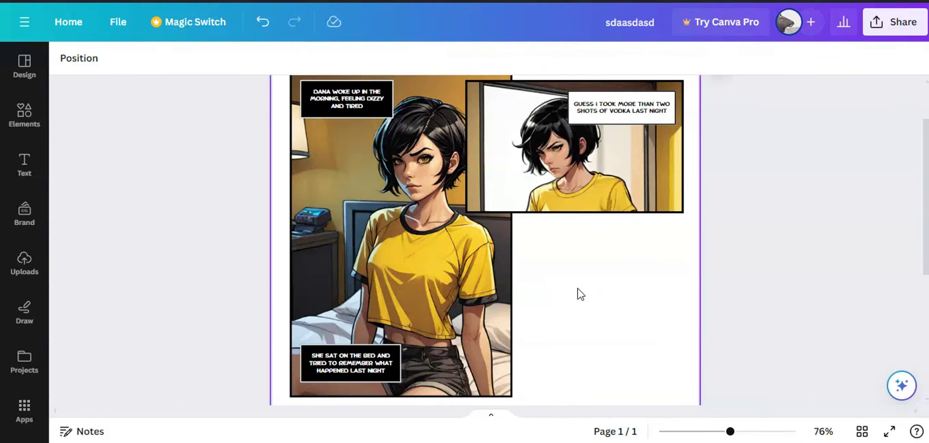
{"action": "scroll", "coordinate": [579, 308], "scroll_direction": "down", "scroll_amount": 5}
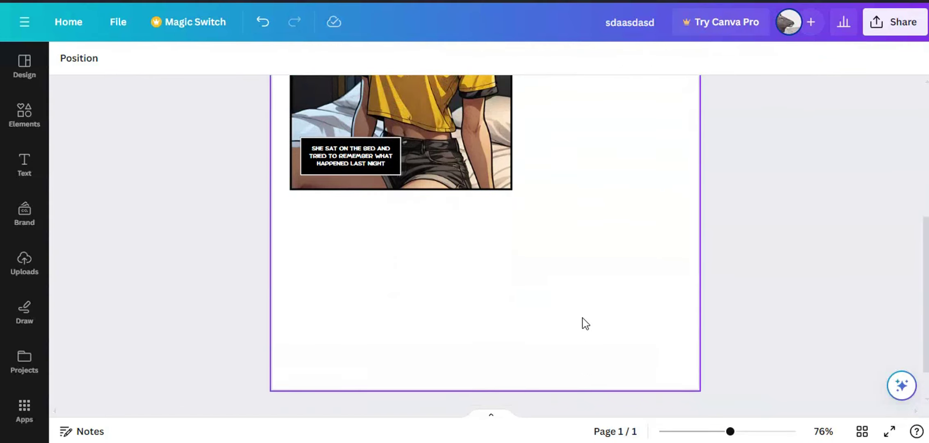
{"action": "scroll", "coordinate": [582, 324], "scroll_direction": "up", "scroll_amount": 6}
{"action": "scroll", "coordinate": [586, 330], "scroll_direction": "down", "scroll_amount": 3}
{"action": "scroll", "coordinate": [584, 329], "scroll_direction": "up", "scroll_amount": 1}
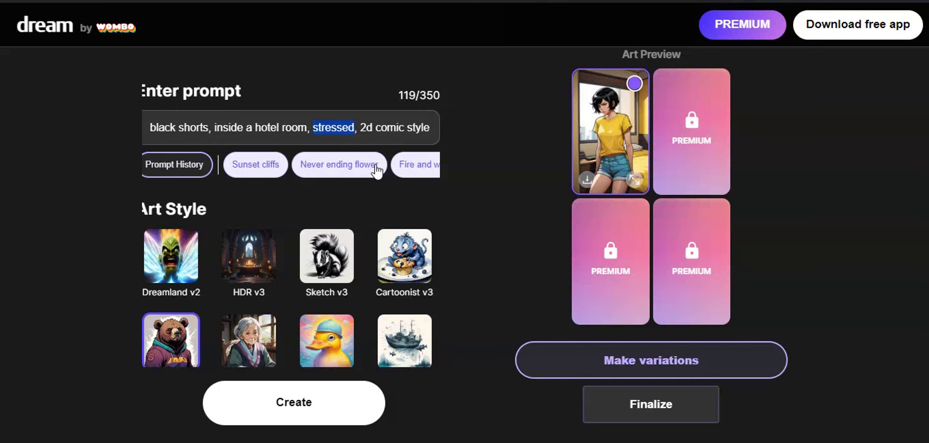
Step: Generate a 'scared' version and stretch it into a wide panel at the page bottom
{"action": "type", "text": "scared, 2d comic"}
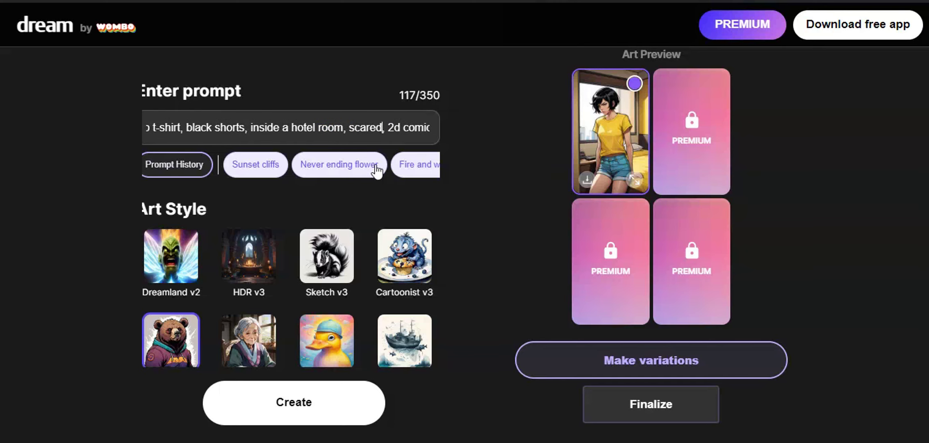
{"action": "left_click", "coordinate": [344, 404]}
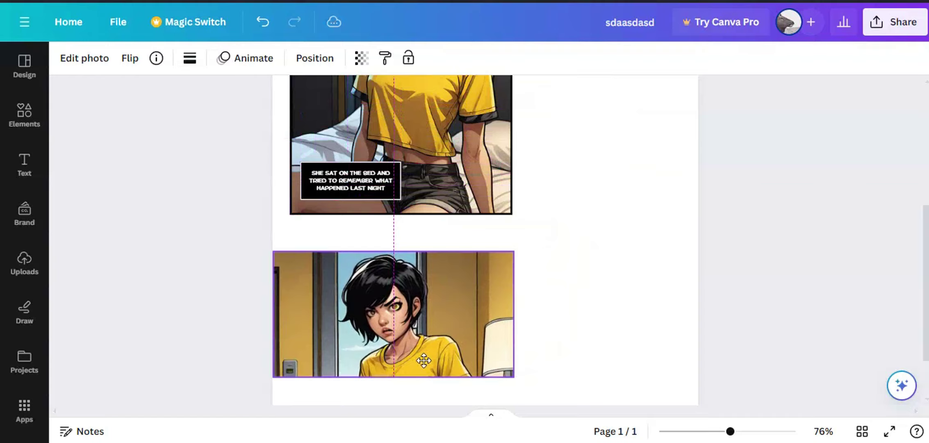
{"action": "left_click_drag", "start_coordinate": [512, 378], "coordinate": [589, 327]}
{"action": "left_click_drag", "start_coordinate": [593, 245], "coordinate": [682, 249]}
{"action": "left_click", "coordinate": [784, 288]}
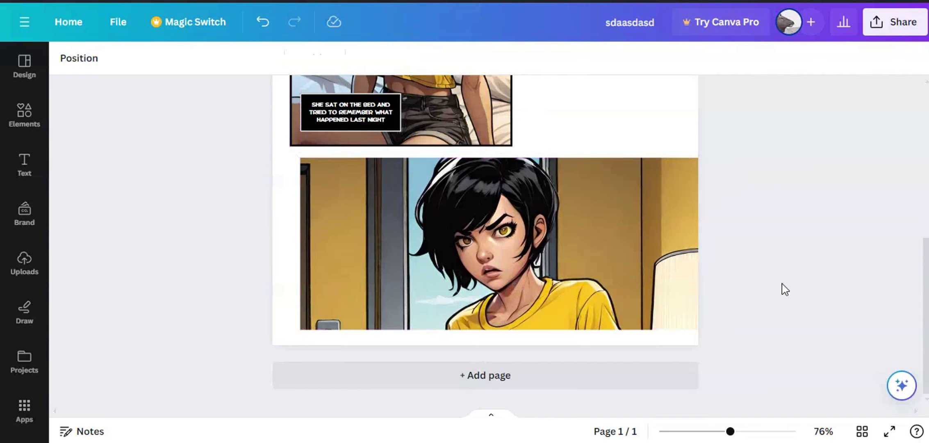
Step: Give the lower panel image a solid black border
{"action": "left_click", "coordinate": [690, 250]}
{"action": "left_click", "coordinate": [190, 58]}
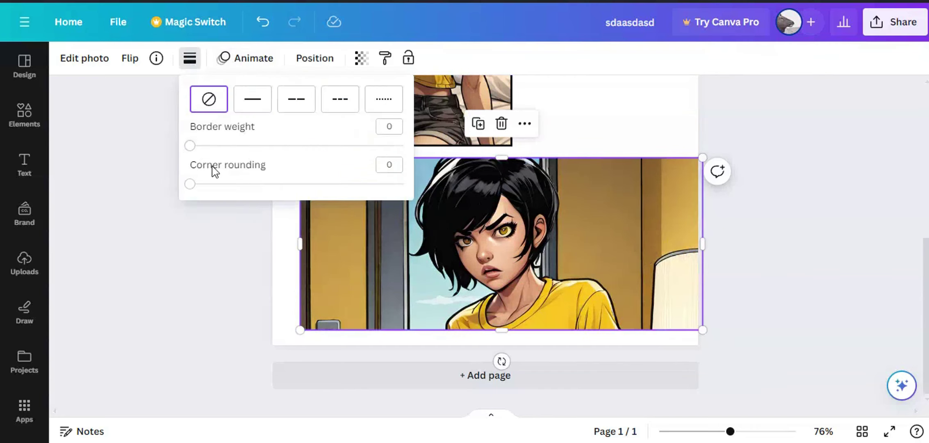
{"action": "left_click", "coordinate": [246, 116]}
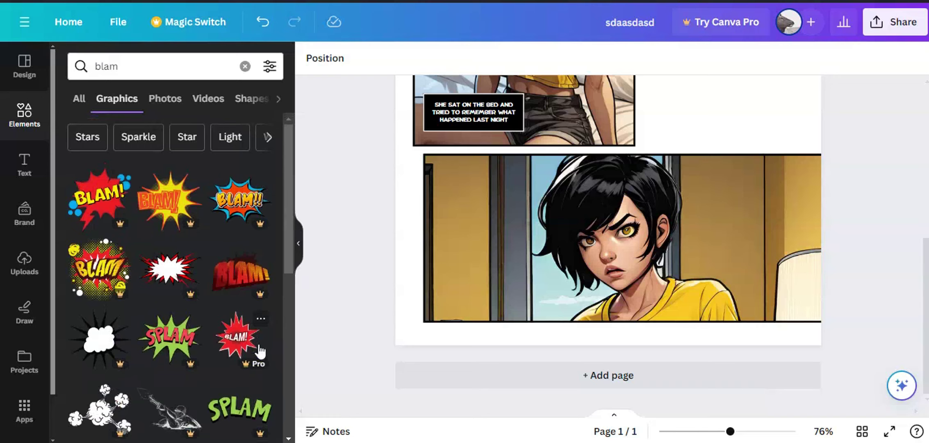
Step: Make the BLAM! sound effect black and move it to the panel's lower left corner
{"action": "scroll", "coordinate": [260, 350], "scroll_direction": "down", "scroll_amount": 8}
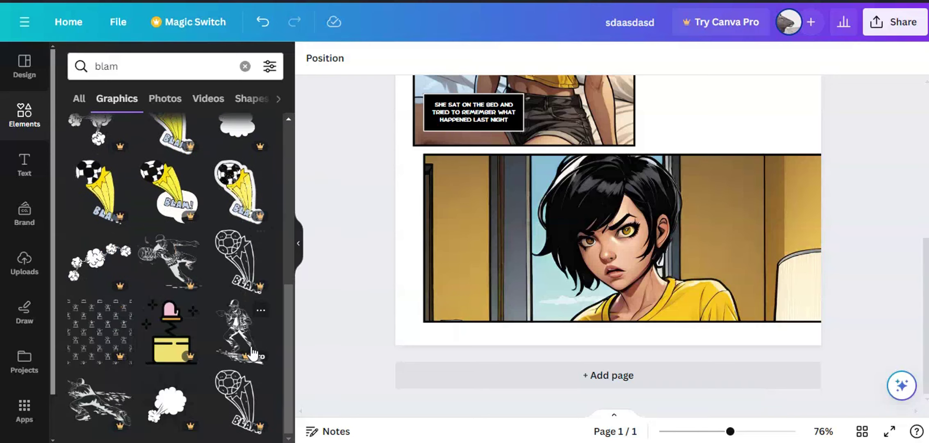
{"action": "scroll", "coordinate": [252, 353], "scroll_direction": "up", "scroll_amount": 8}
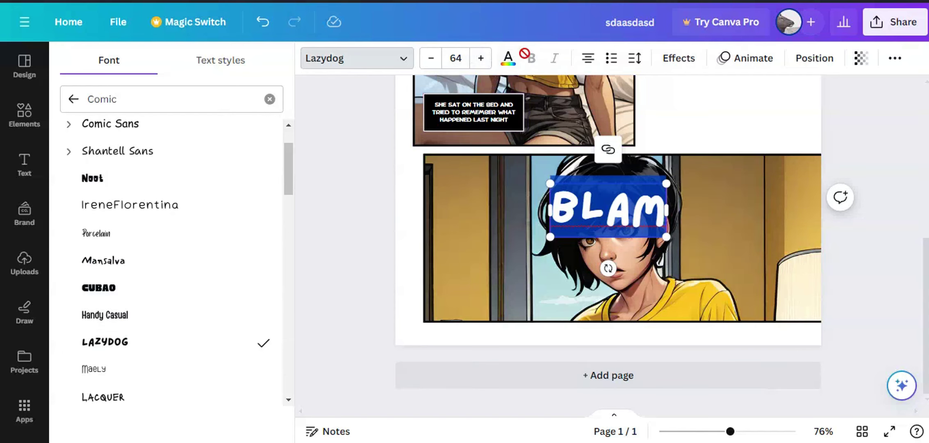
{"action": "left_click", "coordinate": [507, 60]}
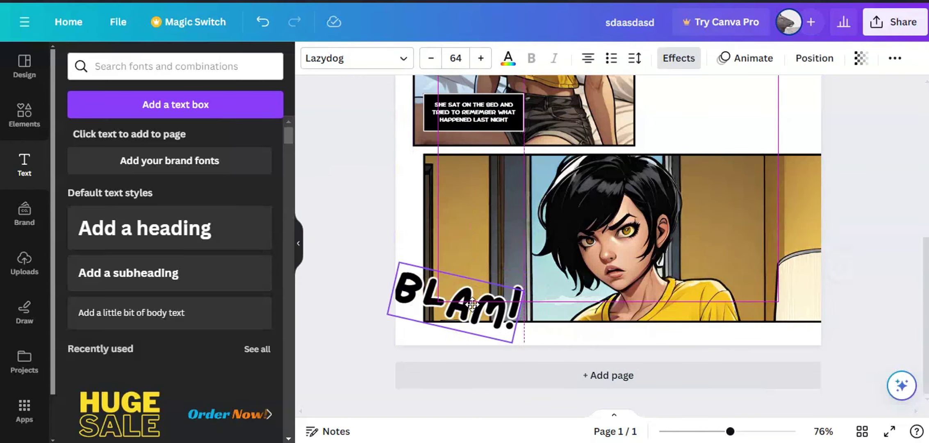
{"action": "left_click_drag", "start_coordinate": [474, 297], "coordinate": [487, 303]}
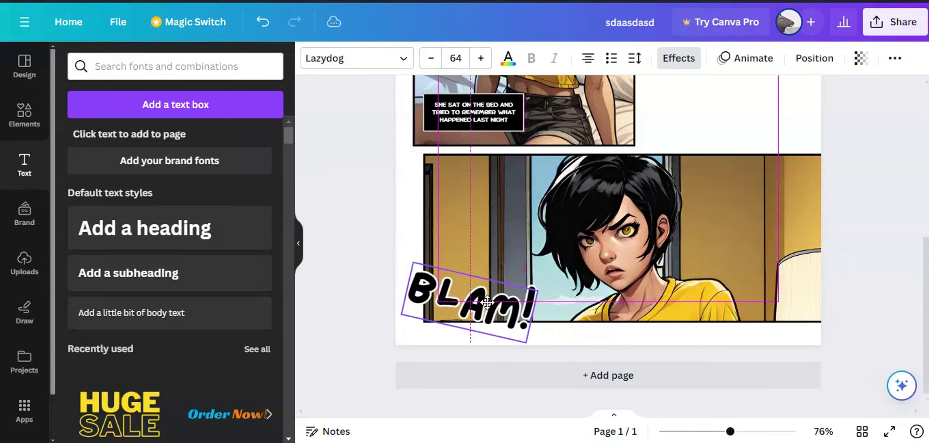
Step: Deselect BLAM! and scroll through page one to check its panels and captions
{"action": "left_click", "coordinate": [836, 267]}
{"action": "scroll", "coordinate": [775, 282], "scroll_direction": "up", "scroll_amount": 5}
{"action": "scroll", "coordinate": [776, 283], "scroll_direction": "down", "scroll_amount": 2}
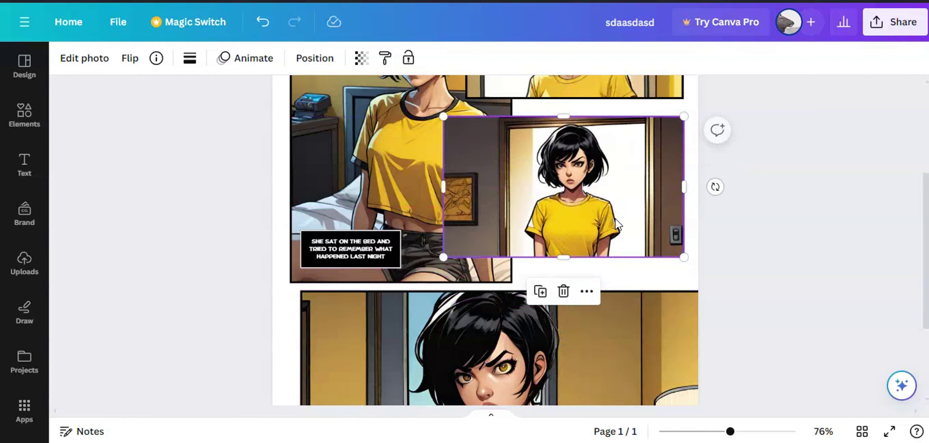
{"action": "scroll", "coordinate": [571, 257], "scroll_direction": "up", "scroll_amount": 2}
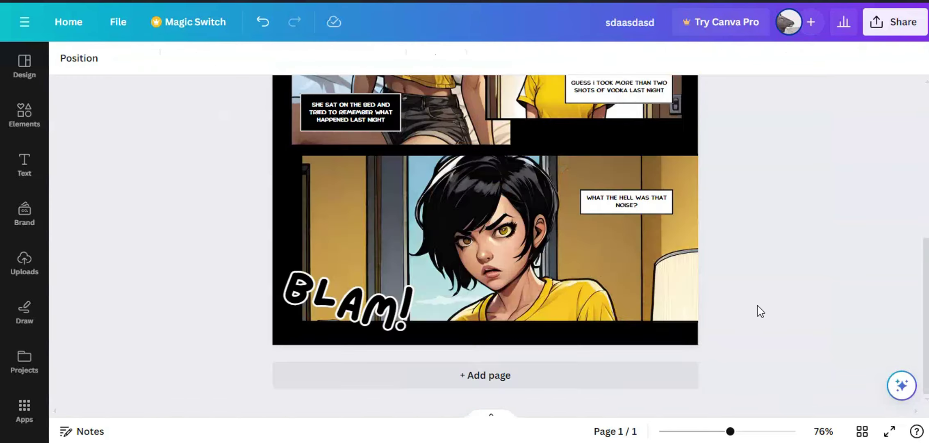
{"action": "scroll", "coordinate": [757, 310], "scroll_direction": "up", "scroll_amount": 5}
{"action": "scroll", "coordinate": [772, 274], "scroll_direction": "down", "scroll_amount": 3}
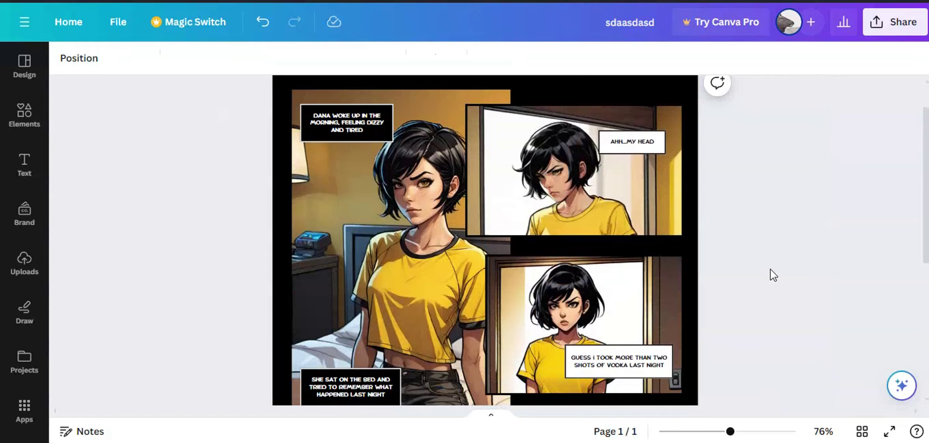
{"action": "scroll", "coordinate": [764, 324], "scroll_direction": "down", "scroll_amount": 3}
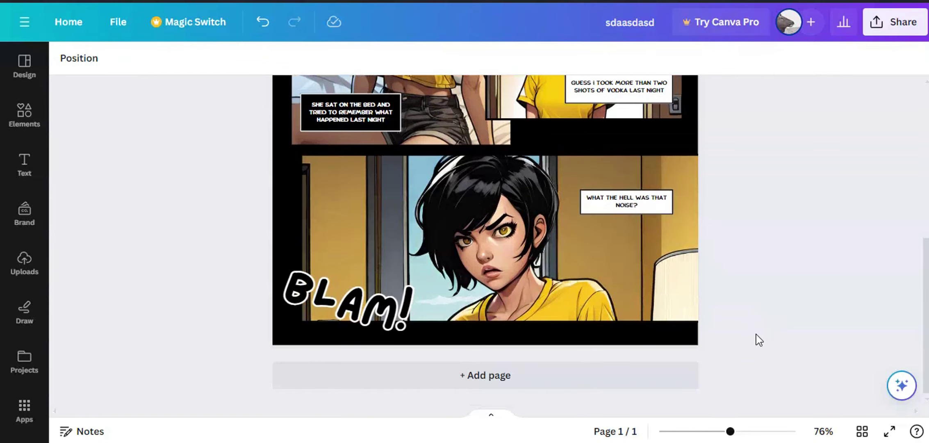
{"action": "scroll", "coordinate": [759, 340], "scroll_direction": "up", "scroll_amount": 7}
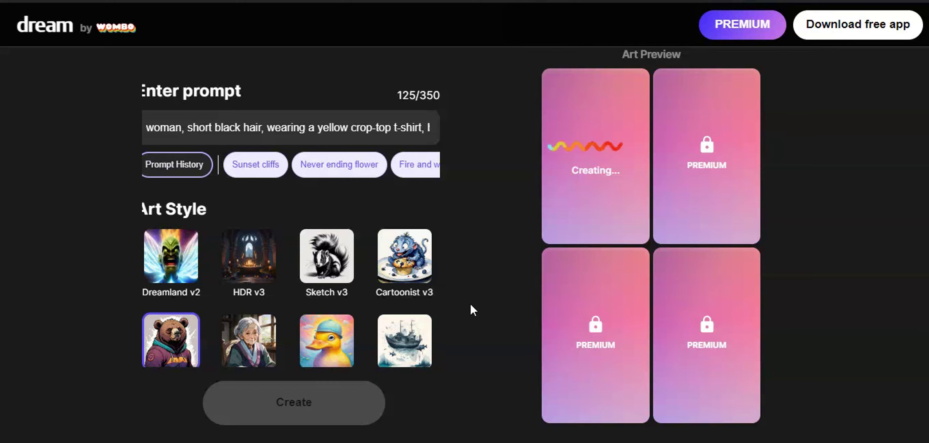
Step: Regenerate the woman-in-yellow prompt, previewing each result until she appears opening a hotel door
{"action": "left_click_drag", "start_coordinate": [473, 297], "coordinate": [629, 215]}
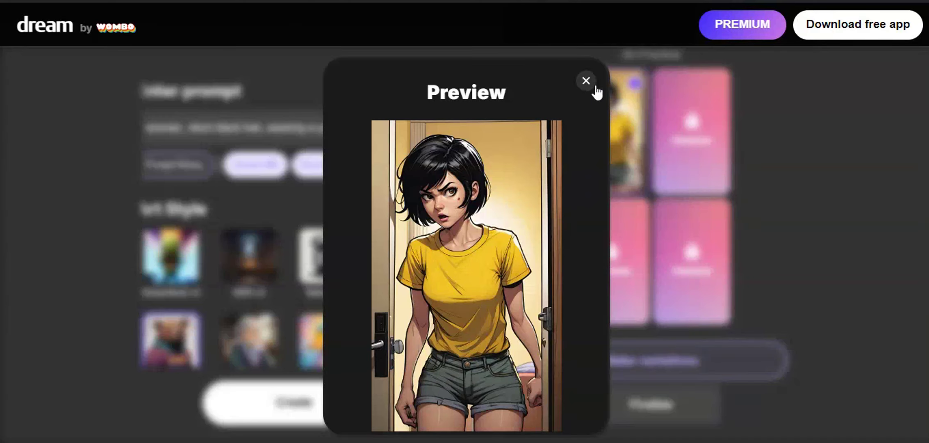
{"action": "left_click", "coordinate": [586, 80]}
{"action": "triple_click", "coordinate": [216, 131]}
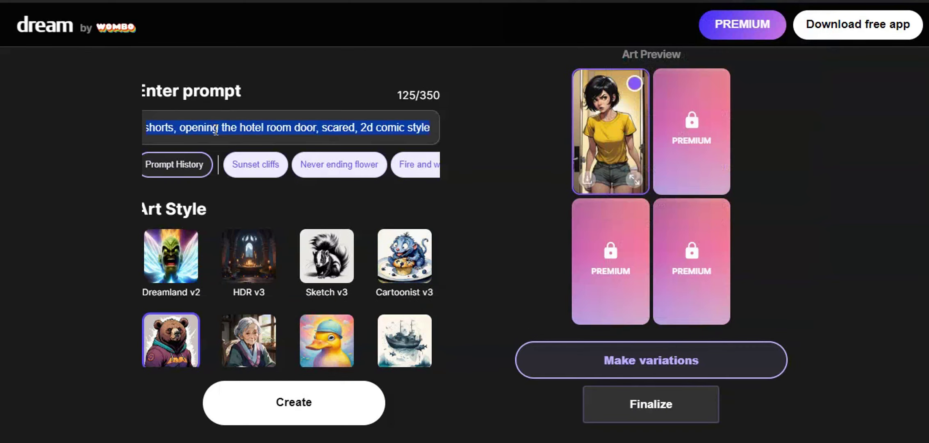
{"action": "left_click", "coordinate": [338, 404]}
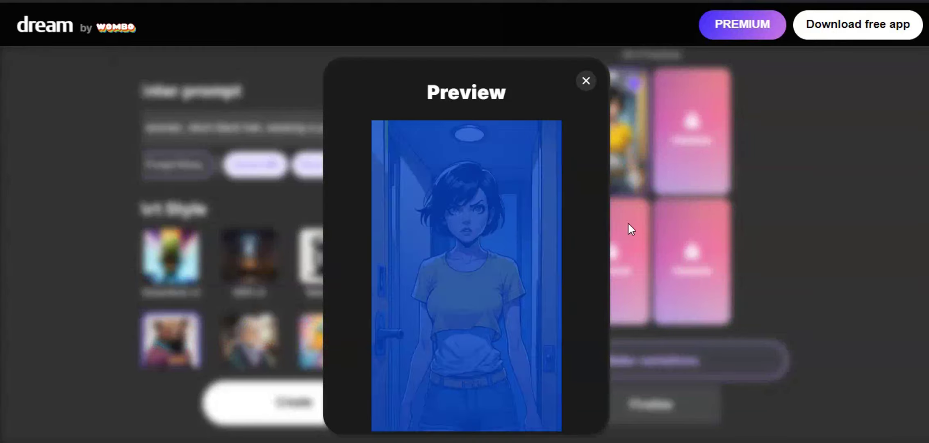
{"action": "left_click", "coordinate": [564, 335]}
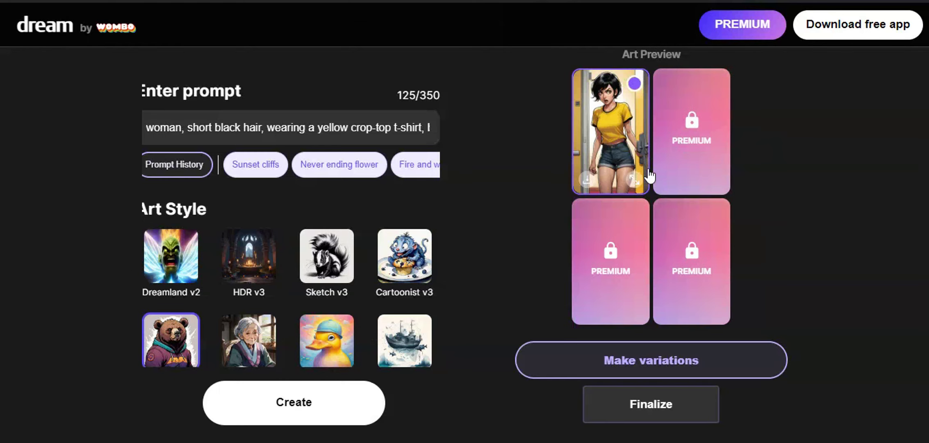
{"action": "left_click", "coordinate": [607, 131]}
{"action": "left_click", "coordinate": [660, 214]}
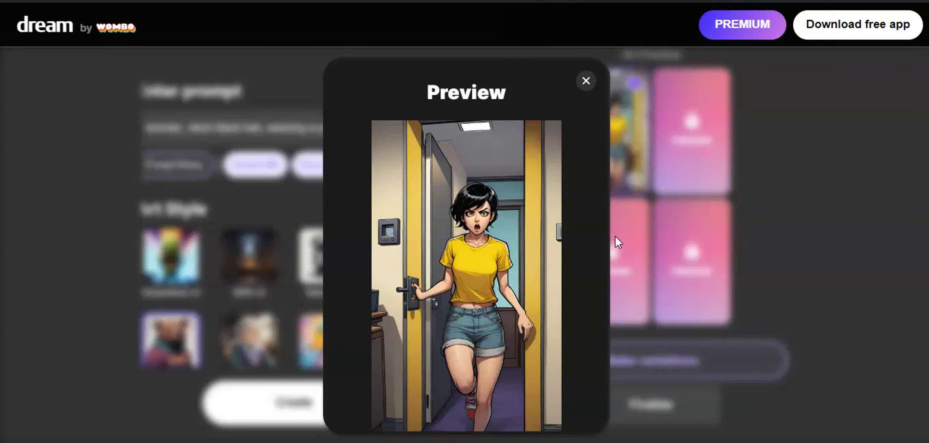
{"action": "left_click", "coordinate": [615, 235]}
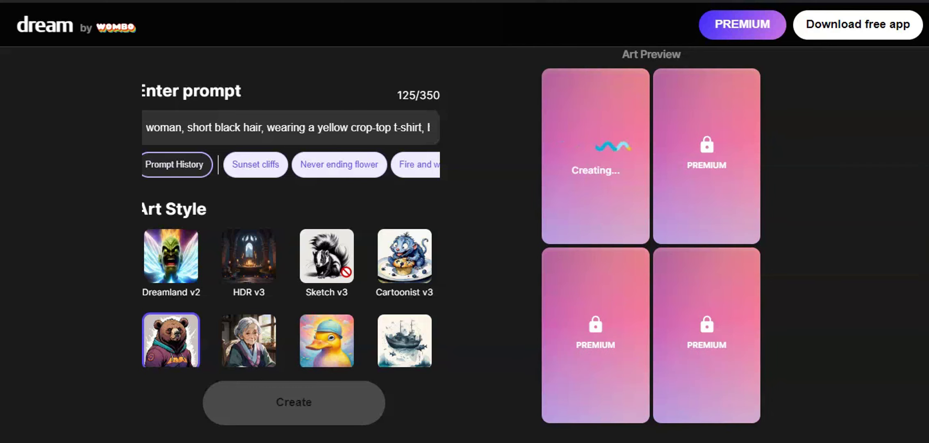
{"action": "left_click", "coordinate": [637, 186]}
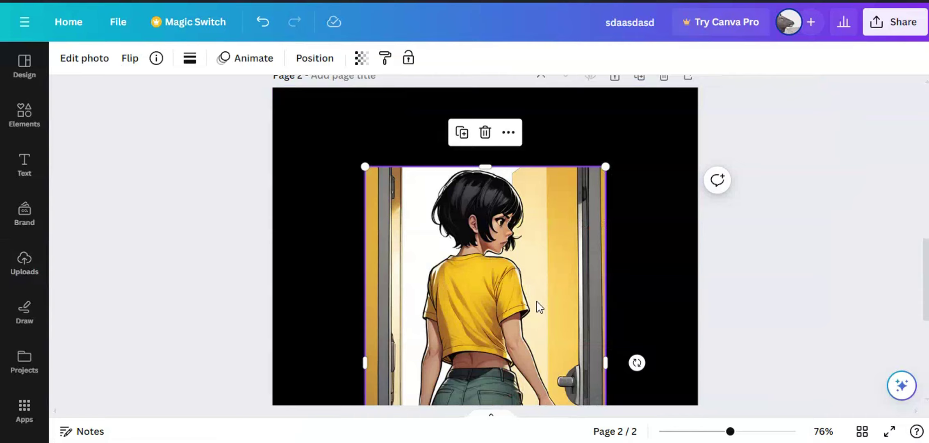
Step: Reposition the back-view image on page 2 and shorten it from the bottom
{"action": "left_click_drag", "start_coordinate": [535, 307], "coordinate": [520, 246]}
{"action": "scroll", "coordinate": [527, 275], "scroll_direction": "down", "scroll_amount": 3}
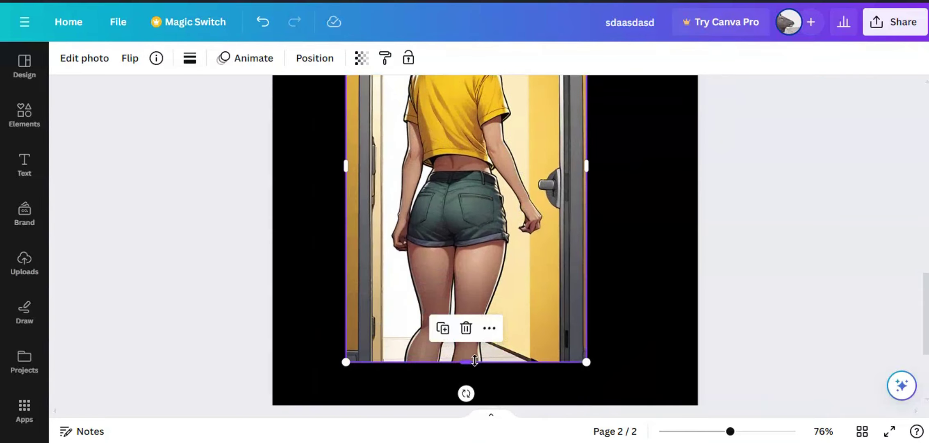
{"action": "left_click_drag", "start_coordinate": [475, 361], "coordinate": [468, 271]}
{"action": "scroll", "coordinate": [514, 316], "scroll_direction": "up", "scroll_amount": 3}
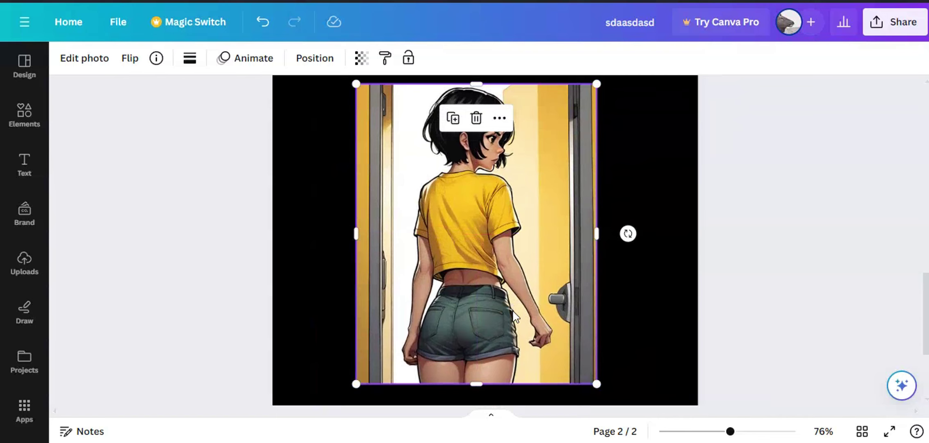
{"action": "scroll", "coordinate": [514, 316], "scroll_direction": "down", "scroll_amount": 5}
{"action": "left_click_drag", "start_coordinate": [484, 373], "coordinate": [475, 270]}
Step: Narrow the front image and shift the hand close-up to the right
{"action": "left_click_drag", "start_coordinate": [548, 218], "coordinate": [463, 218]}
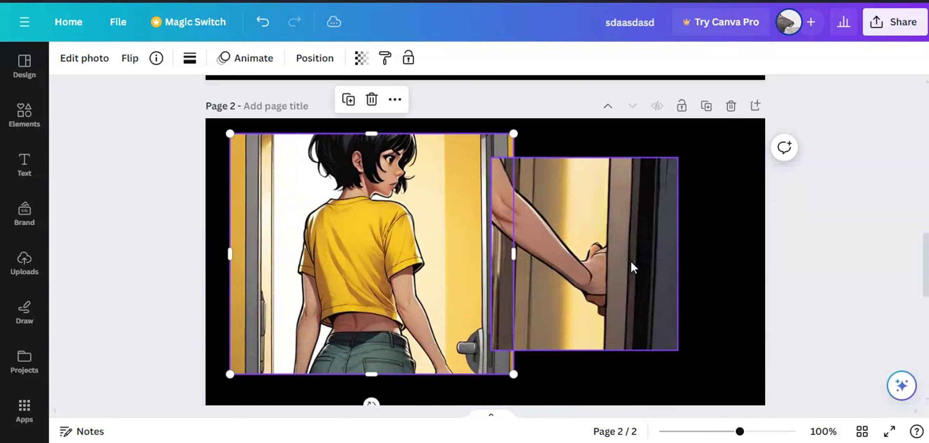
{"action": "left_click_drag", "start_coordinate": [633, 266], "coordinate": [674, 271]}
{"action": "left_click", "coordinate": [845, 283]}
Step: Place the uploaded doorway image into page 2's empty panel area
{"action": "scroll", "coordinate": [847, 283], "scroll_direction": "down", "scroll_amount": 3}
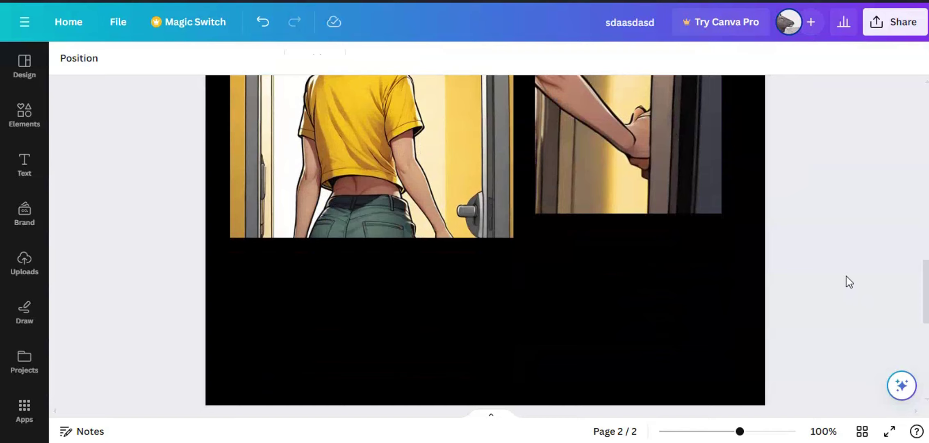
{"action": "scroll", "coordinate": [848, 280], "scroll_direction": "down", "scroll_amount": 4}
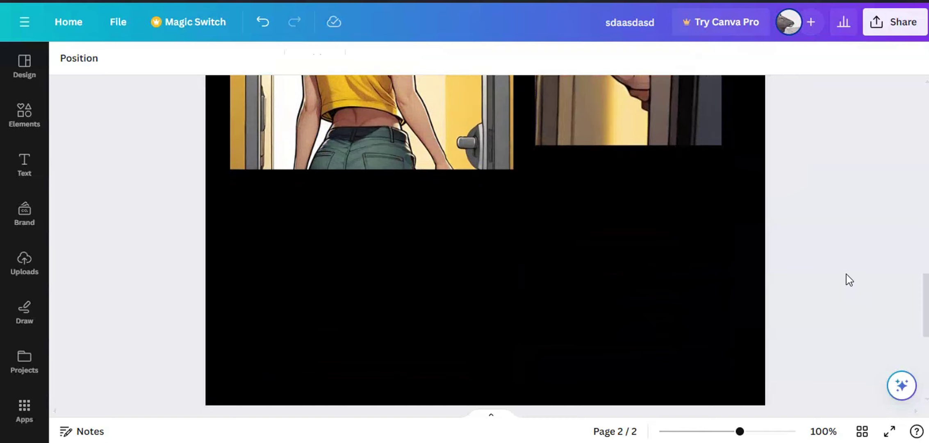
{"action": "left_click_drag", "start_coordinate": [741, 432], "coordinate": [723, 431]}
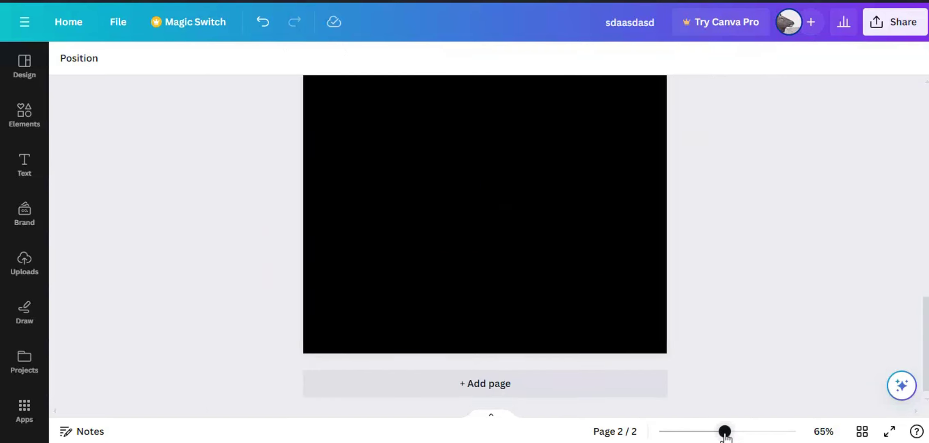
{"action": "left_click", "coordinate": [24, 263]}
{"action": "left_click_drag", "start_coordinate": [91, 311], "coordinate": [559, 244]}
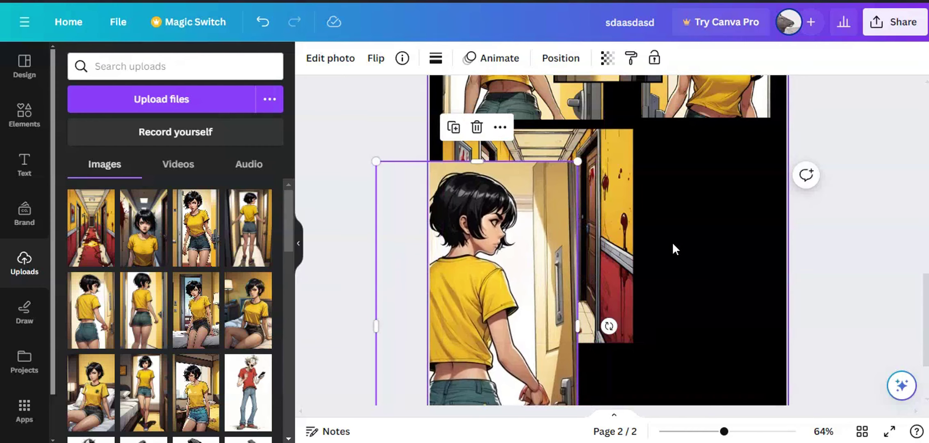
{"action": "left_click_drag", "start_coordinate": [525, 283], "coordinate": [655, 231]}
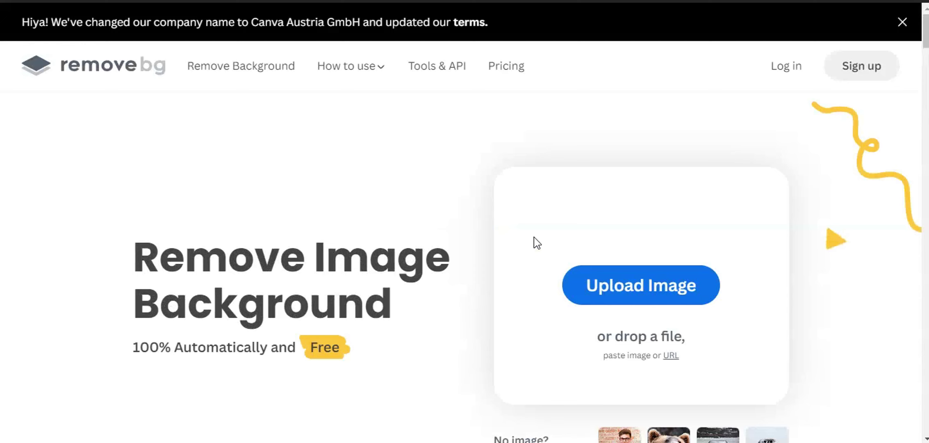
Step: Remove the background from dream_TradingCard (17) in remove.bg and download the cutout
{"action": "key", "text": "alt+Tab"}
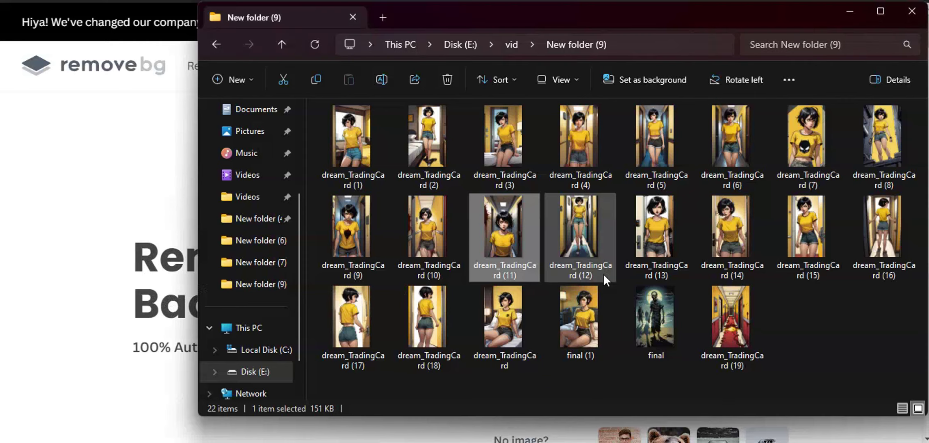
{"action": "left_click_drag", "start_coordinate": [384, 323], "coordinate": [119, 257]}
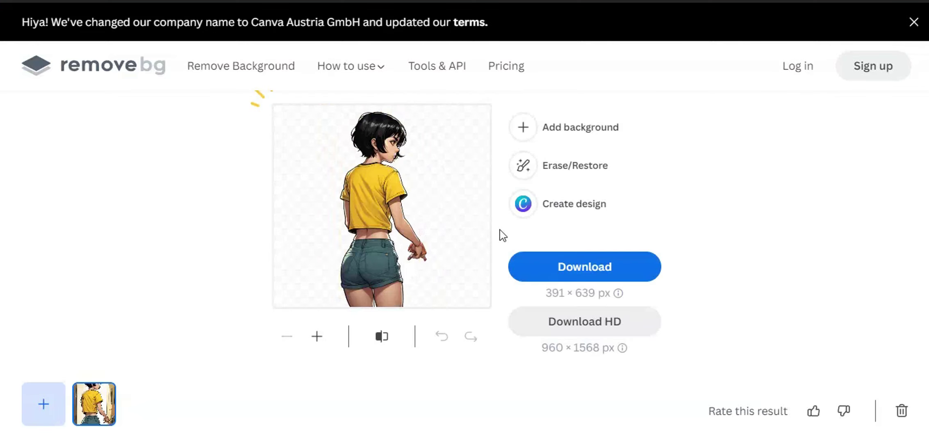
{"action": "left_click", "coordinate": [586, 267]}
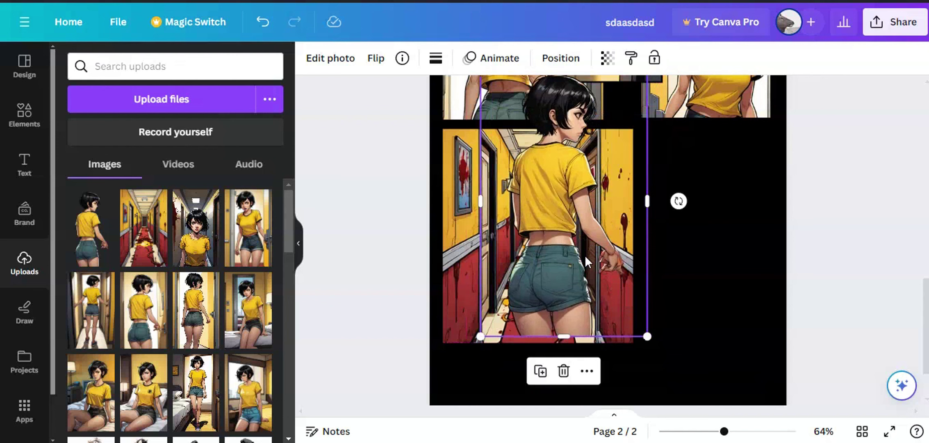
Step: Shrink the girl image on page 2 and delete the noise caption from the BLAM panel
{"action": "left_click_drag", "start_coordinate": [647, 336], "coordinate": [646, 166]}
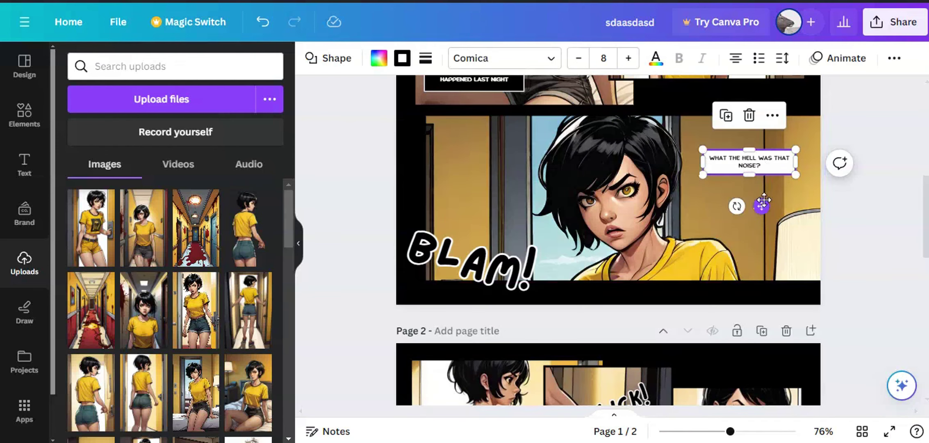
{"action": "key", "text": "Delete"}
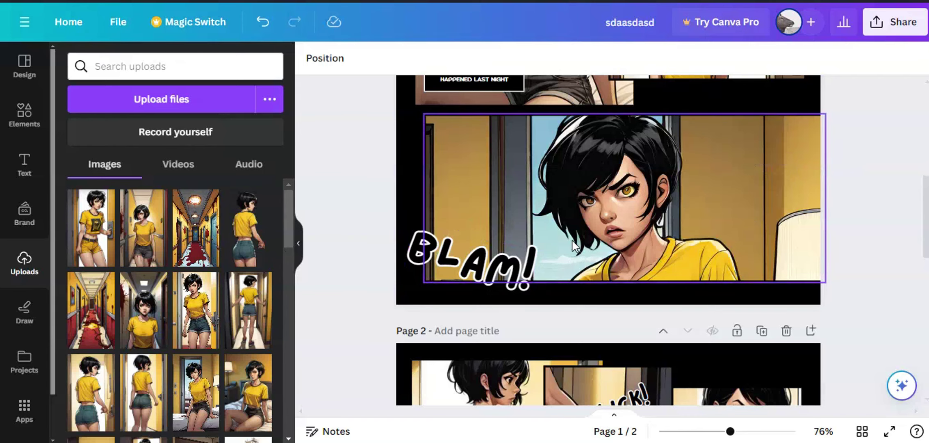
{"action": "scroll", "coordinate": [529, 334], "scroll_direction": "down", "scroll_amount": 3}
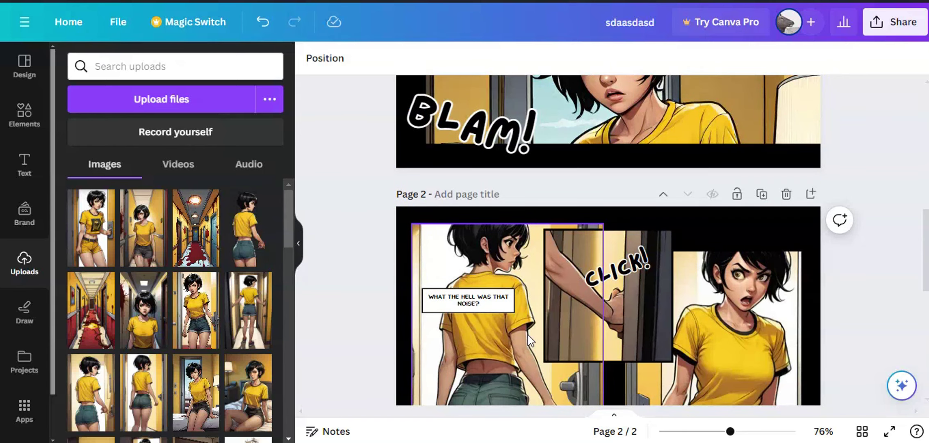
{"action": "scroll", "coordinate": [653, 310], "scroll_direction": "down", "scroll_amount": 5}
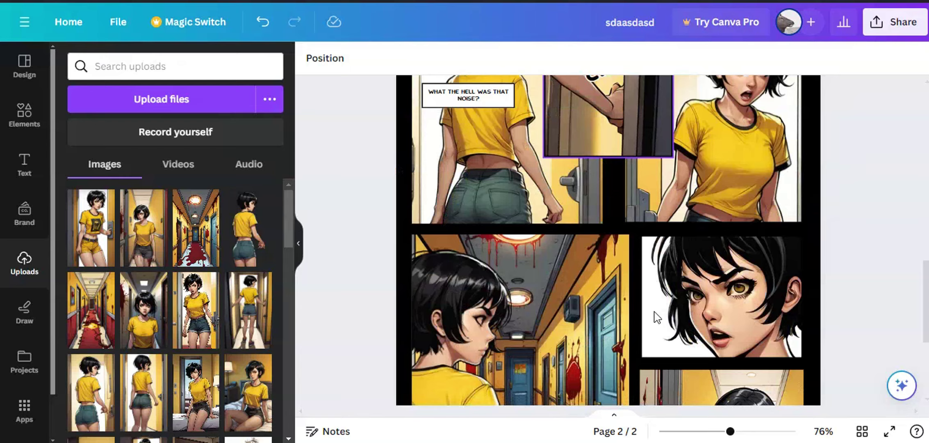
{"action": "scroll", "coordinate": [718, 296], "scroll_direction": "up", "scroll_amount": 2}
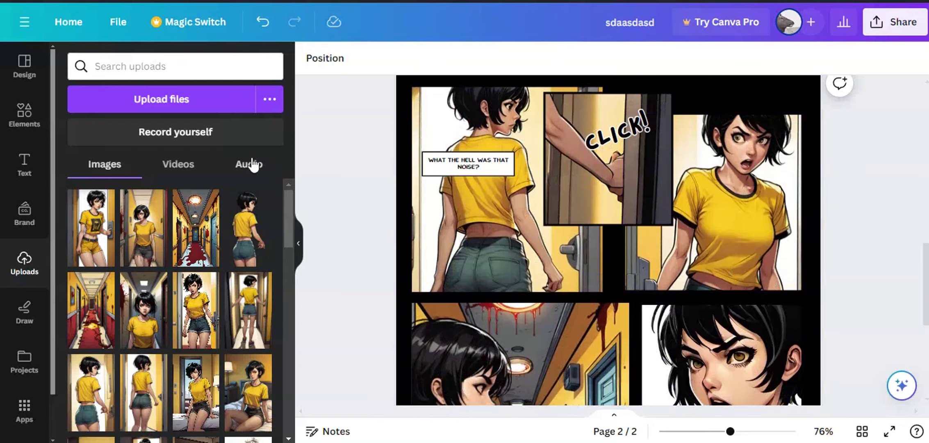
Step: Upload path1390 from the comic bubbles folder into Canva and add it to the page
{"action": "key", "text": "alt+Tab"}
{"action": "scroll", "coordinate": [691, 256], "scroll_direction": "down", "scroll_amount": 3}
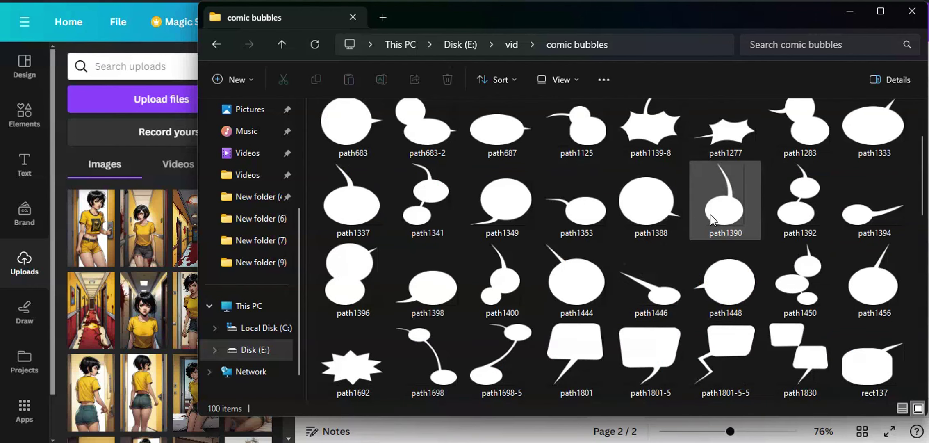
{"action": "left_click_drag", "start_coordinate": [720, 213], "coordinate": [95, 254]}
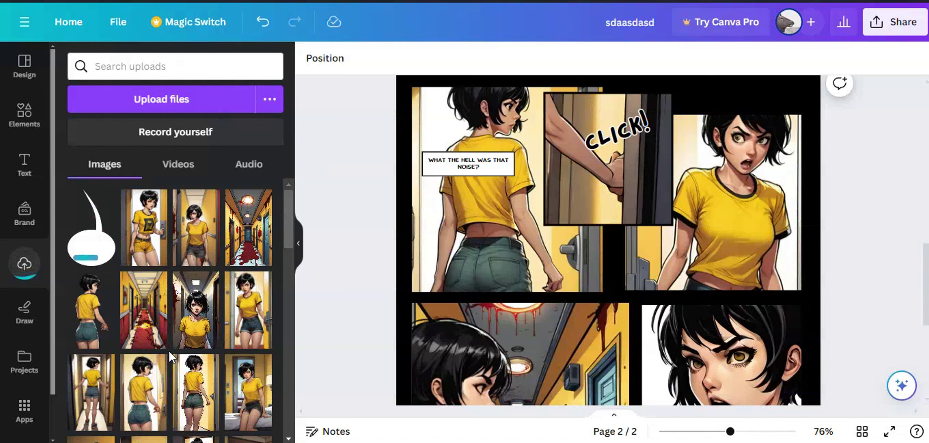
{"action": "left_click", "coordinate": [91, 230]}
Step: Move the speech bubble onto the yellow-shirt panel and apply an Outline shadow
{"action": "left_click_drag", "start_coordinate": [608, 382], "coordinate": [763, 255]}
{"action": "scroll", "coordinate": [384, 89], "scroll_direction": "up", "scroll_amount": 2}
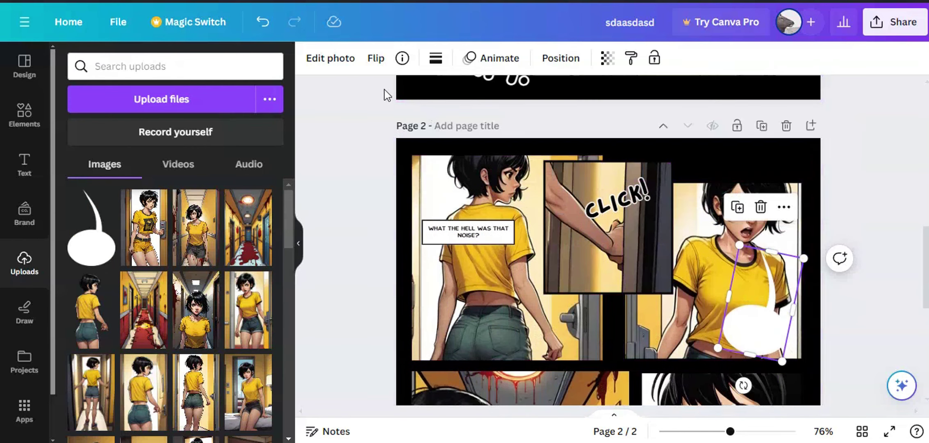
{"action": "left_click", "coordinate": [352, 60]}
{"action": "left_click", "coordinate": [104, 289]}
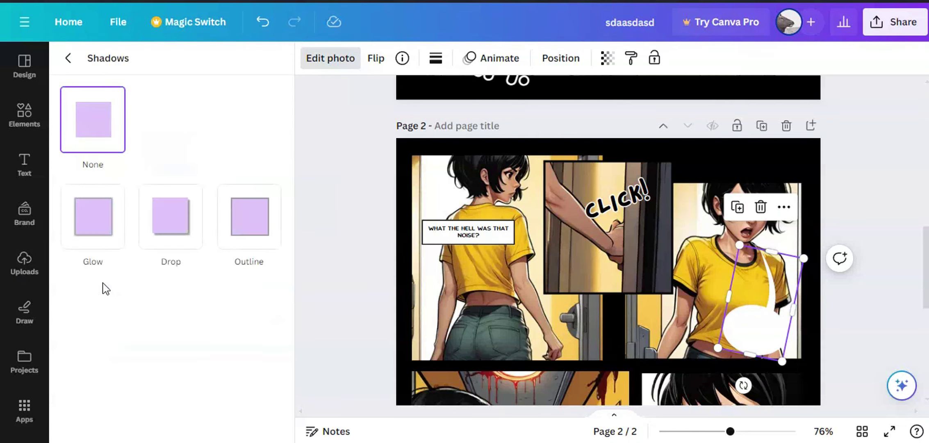
{"action": "left_click", "coordinate": [253, 230]}
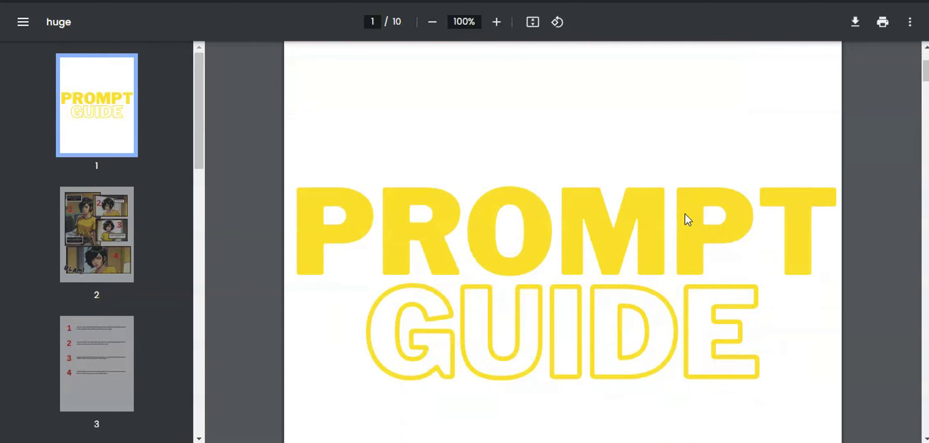
{"action": "scroll", "coordinate": [685, 215], "scroll_direction": "down", "scroll_amount": 15}
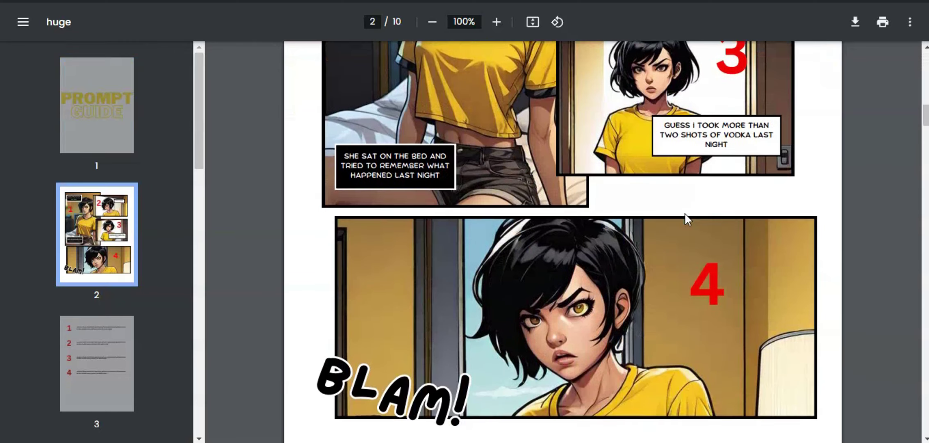
{"action": "scroll", "coordinate": [685, 213], "scroll_direction": "down", "scroll_amount": 20}
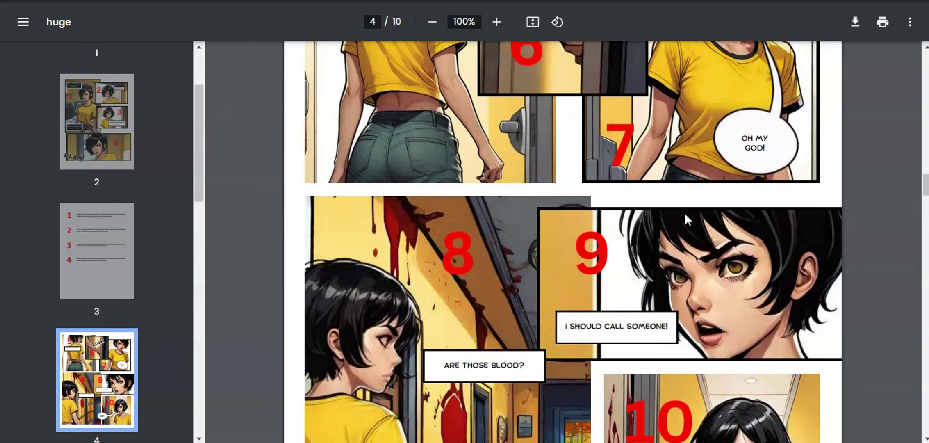
{"action": "scroll", "coordinate": [684, 213], "scroll_direction": "down", "scroll_amount": 20}
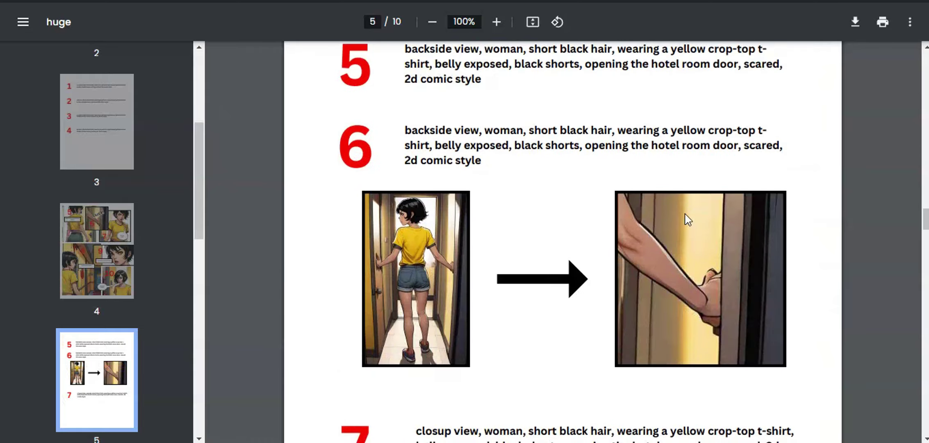
{"action": "scroll", "coordinate": [686, 219], "scroll_direction": "down", "scroll_amount": 10}
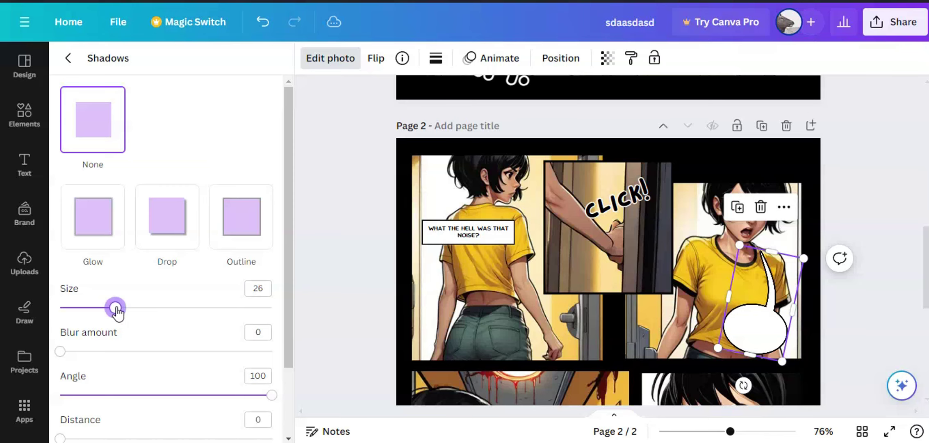
Step: Finish editing the bubble and review all four comic pages back up to page 1
{"action": "left_click", "coordinate": [850, 324]}
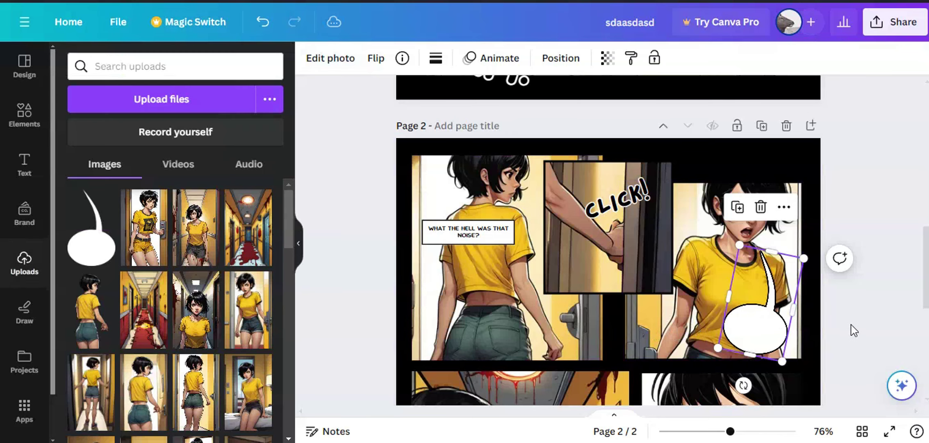
{"action": "left_click", "coordinate": [798, 322]}
{"action": "scroll", "coordinate": [785, 316], "scroll_direction": "up", "scroll_amount": 8}
{"action": "scroll", "coordinate": [785, 317], "scroll_direction": "down", "scroll_amount": 5}
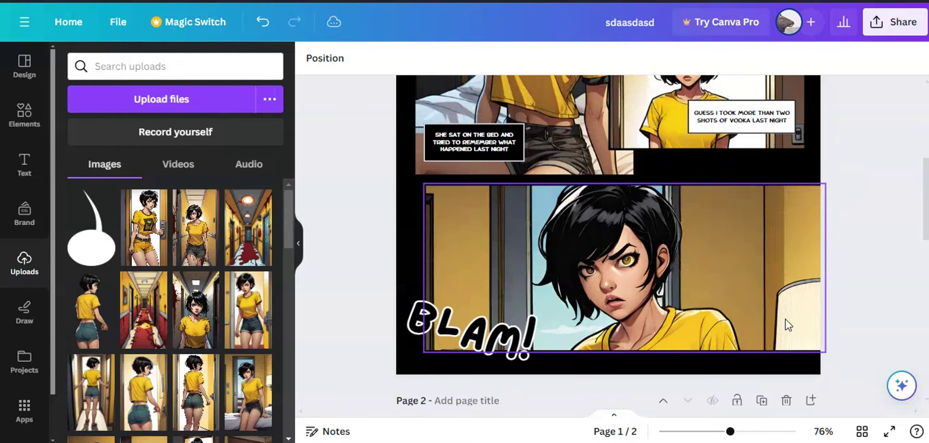
{"action": "scroll", "coordinate": [775, 336], "scroll_direction": "down", "scroll_amount": 5}
{"action": "scroll", "coordinate": [788, 293], "scroll_direction": "up", "scroll_amount": 6}
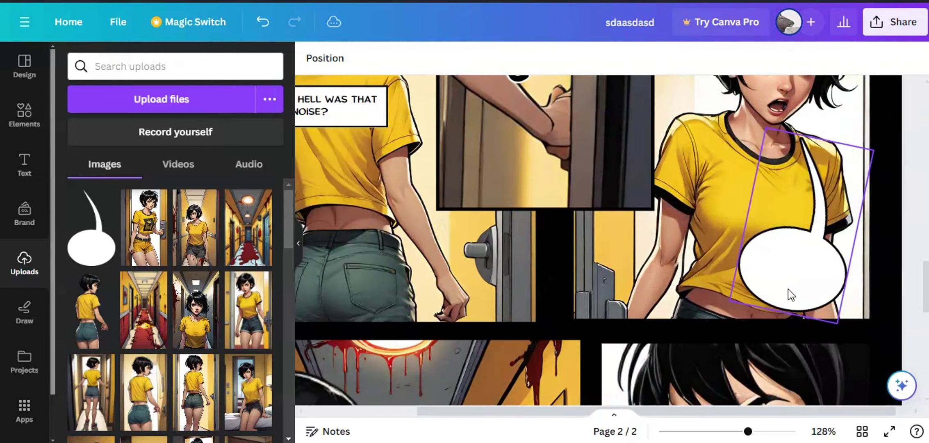
{"action": "scroll", "coordinate": [878, 227], "scroll_direction": "up", "scroll_amount": 1}
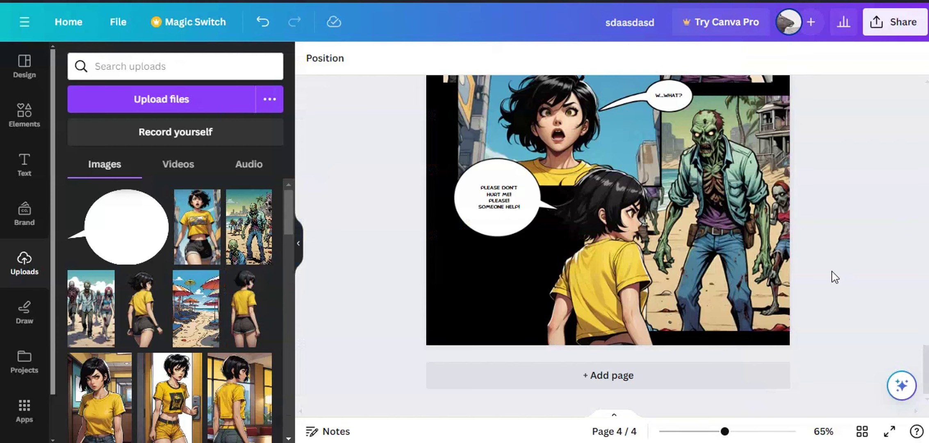
{"action": "scroll", "coordinate": [834, 292], "scroll_direction": "up", "scroll_amount": 5}
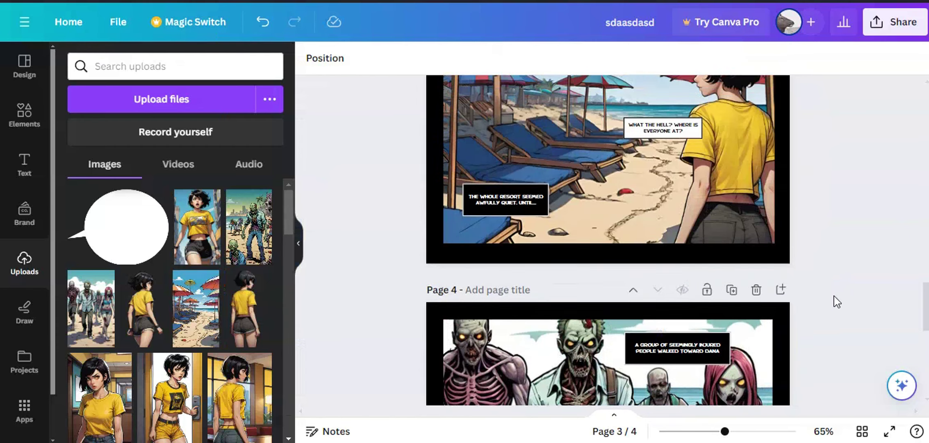
{"action": "scroll", "coordinate": [837, 301], "scroll_direction": "up", "scroll_amount": 10}
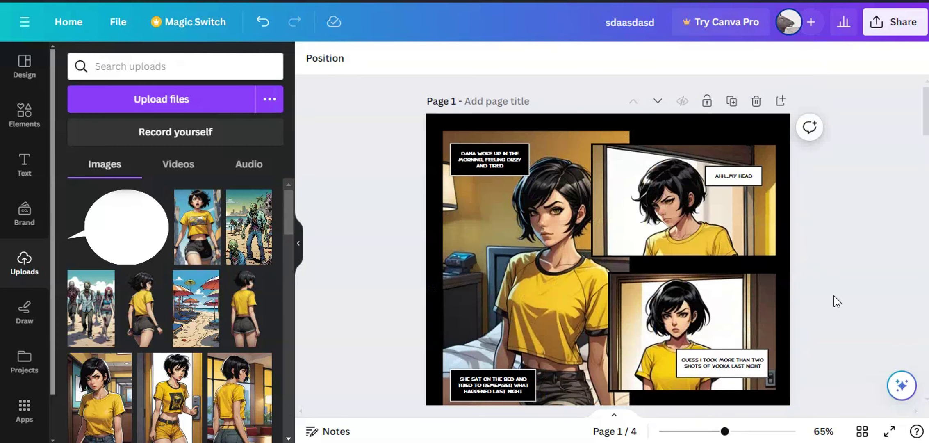
Step: Open the Download settings for all 4 pages and show the File type list
{"action": "left_click", "coordinate": [896, 25]}
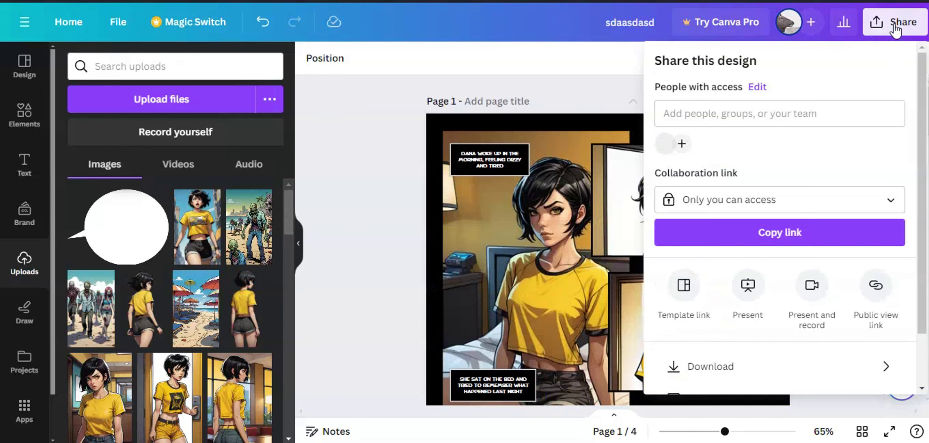
{"action": "left_click", "coordinate": [791, 364]}
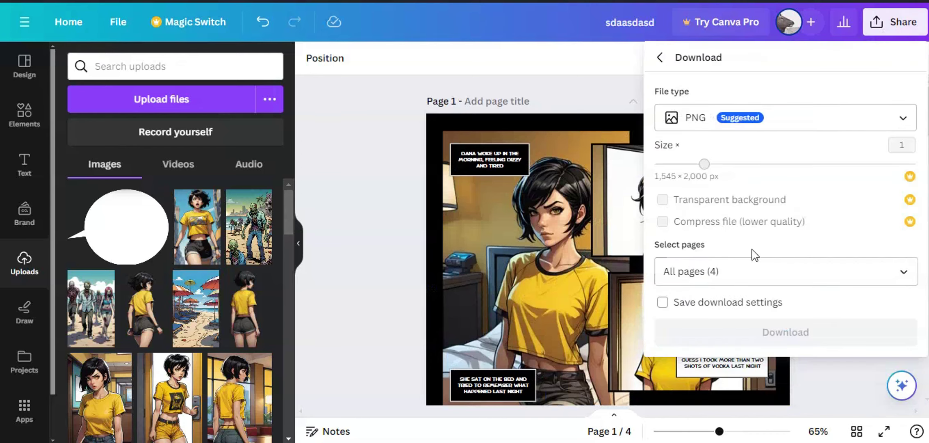
{"action": "scroll", "coordinate": [758, 214], "scroll_direction": "down", "scroll_amount": 2}
{"action": "left_click", "coordinate": [722, 227]}
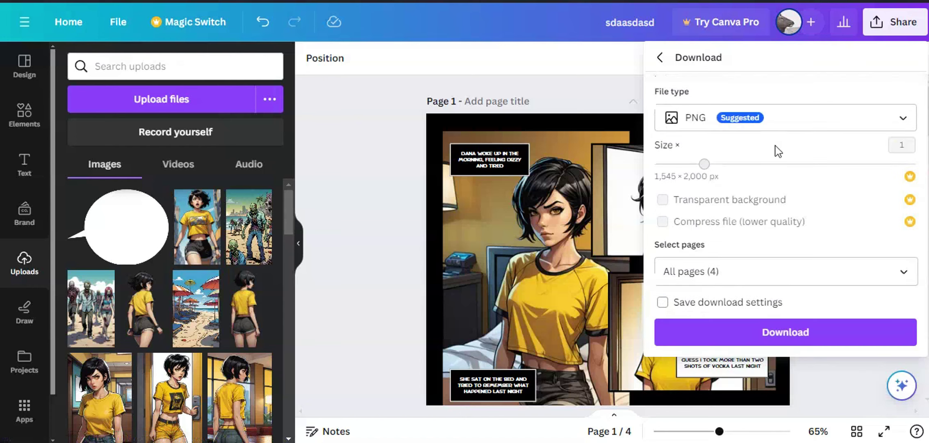
{"action": "left_click", "coordinate": [782, 131]}
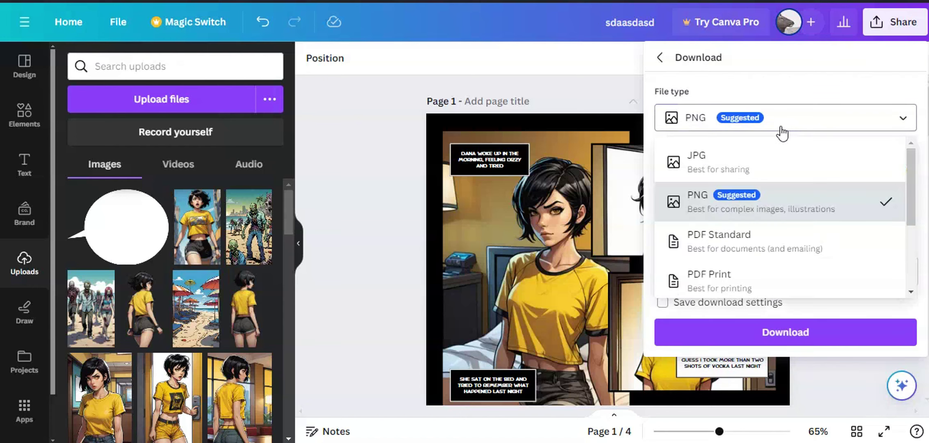